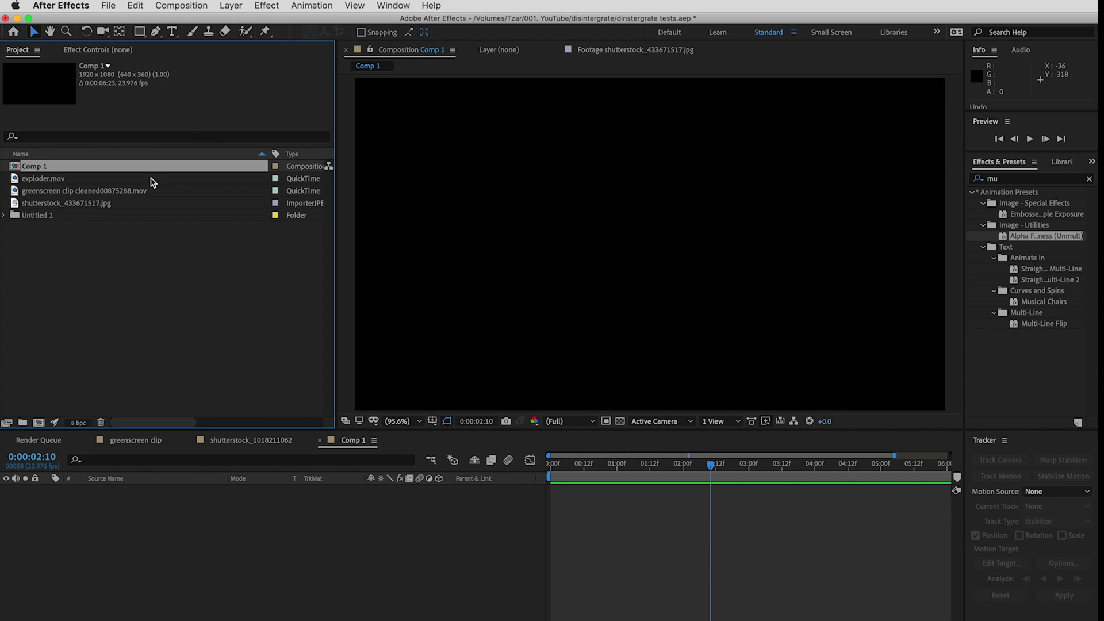
- Preview the greenscreen clip, then scrub exploder.mov up to its teal shockwave explosion
{"action": "double_click", "coordinate": [47, 191]}
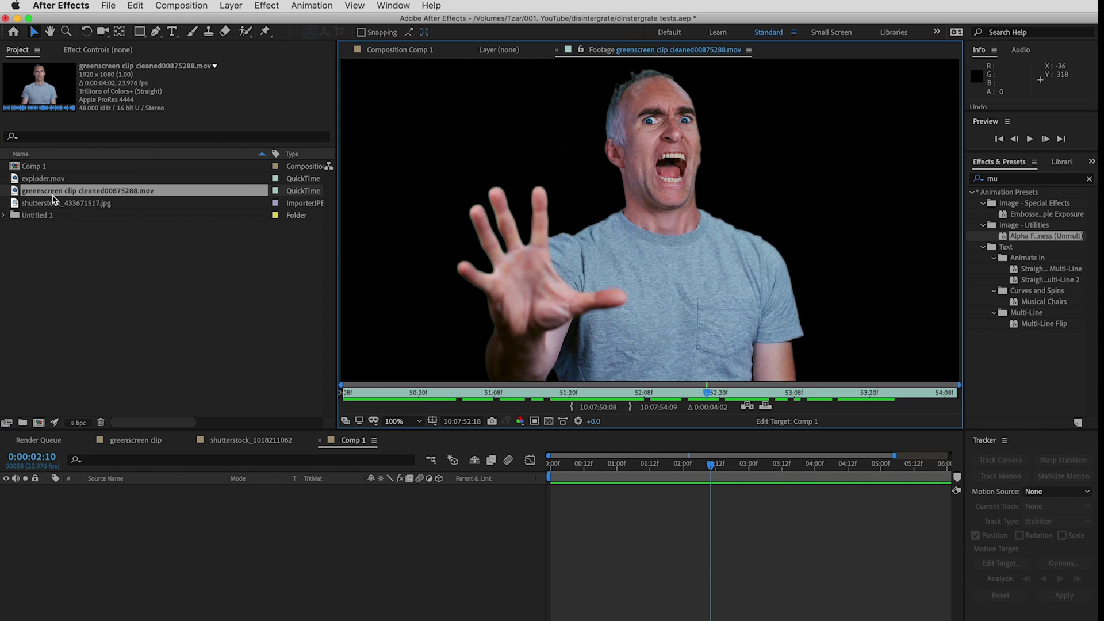
{"action": "left_click_drag", "start_coordinate": [357, 390], "coordinate": [522, 379]}
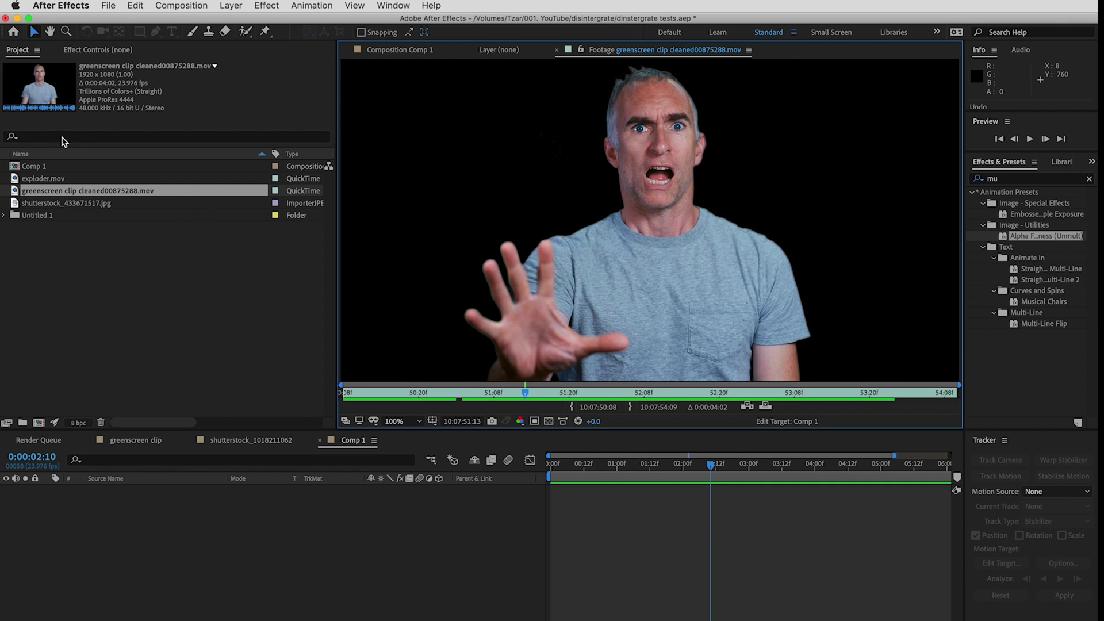
{"action": "double_click", "coordinate": [40, 178]}
{"action": "left_click_drag", "start_coordinate": [397, 391], "coordinate": [463, 387]}
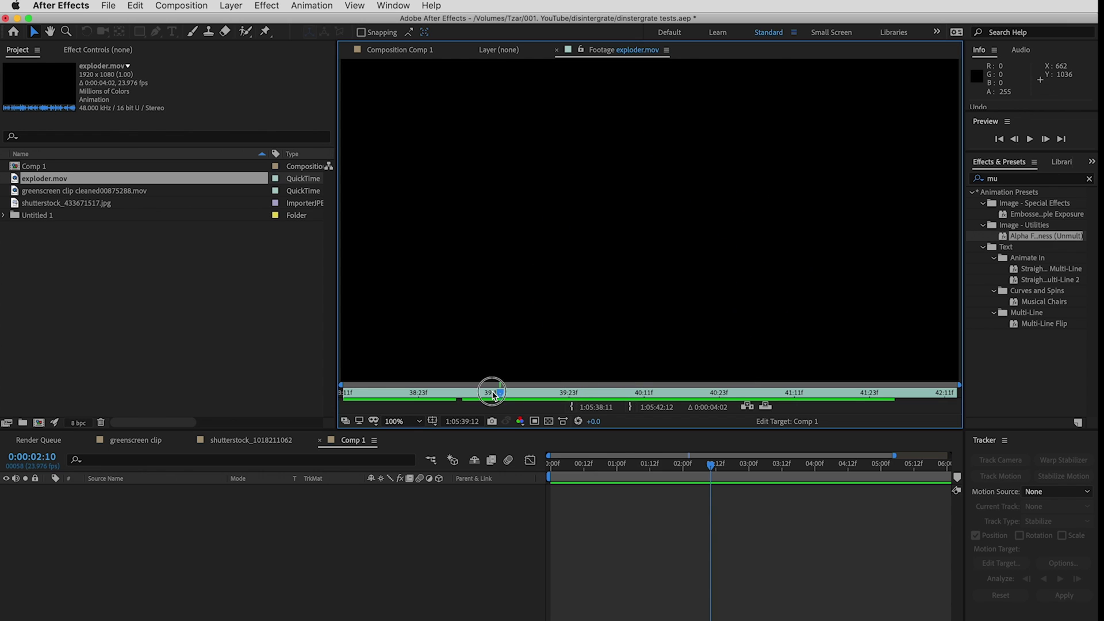
{"action": "left_click_drag", "start_coordinate": [492, 389], "coordinate": [568, 391]}
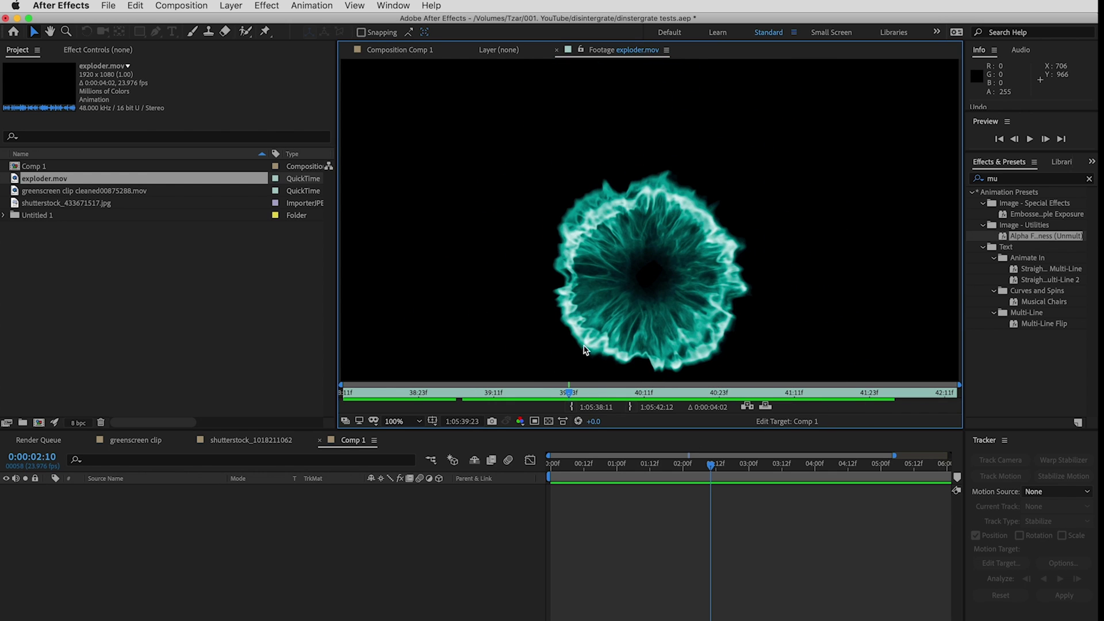
- Scrub back through exploder.mov's early frames, then open shutterstock_433671517.jpg and add it to Comp 1
{"action": "left_click_drag", "start_coordinate": [659, 388], "coordinate": [593, 391]}
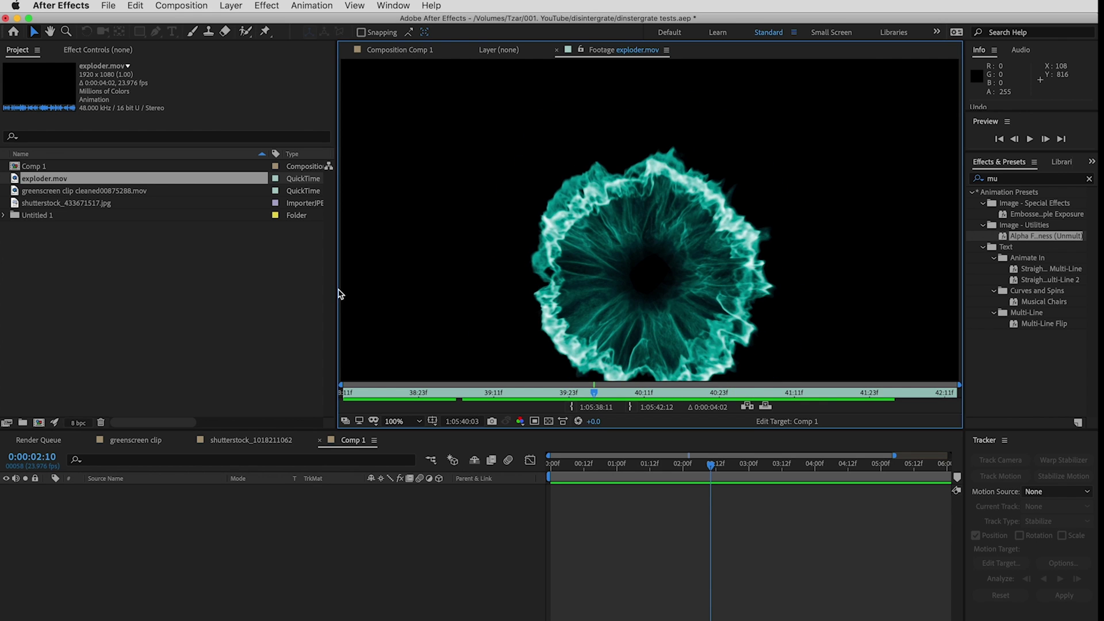
{"action": "double_click", "coordinate": [73, 209]}
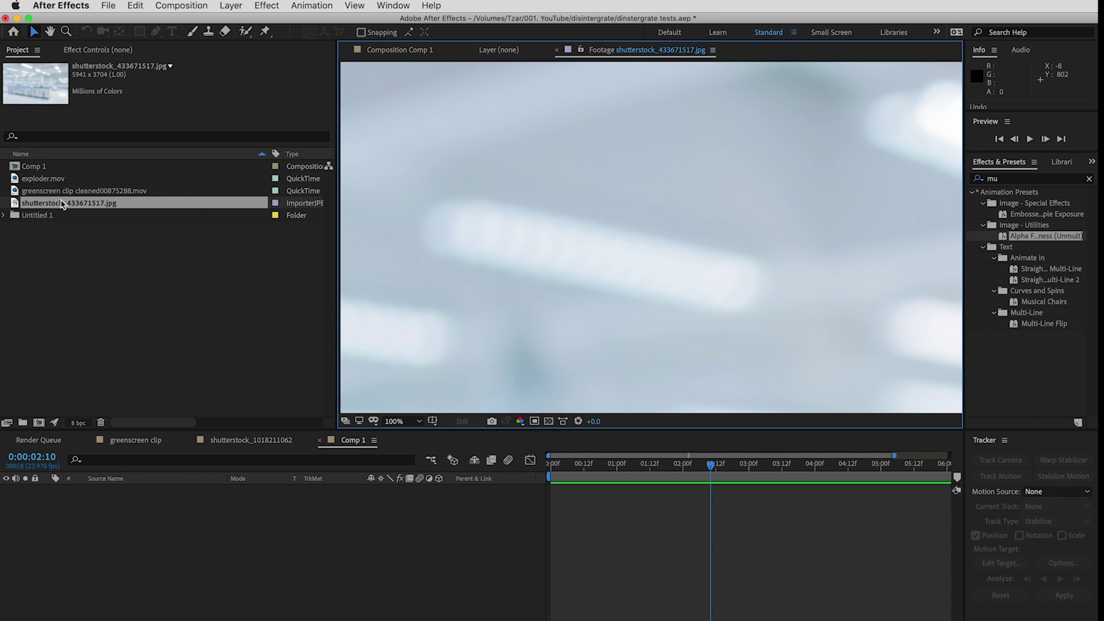
{"action": "left_click_drag", "start_coordinate": [62, 204], "coordinate": [353, 536]}
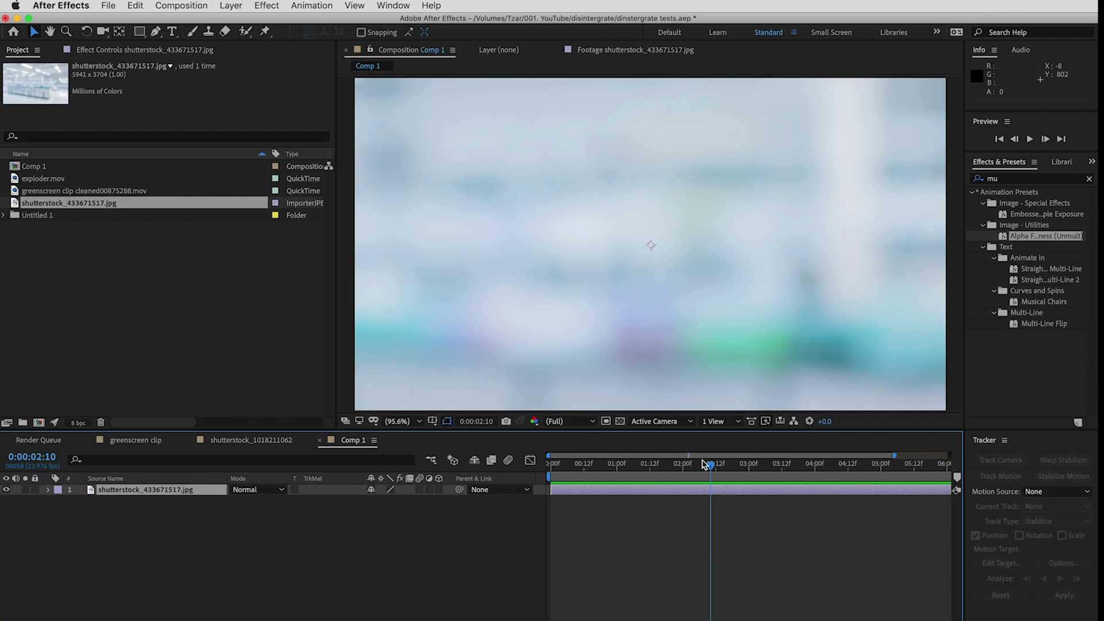
- Scale the lab background layer down to 33%
{"action": "left_click_drag", "start_coordinate": [604, 464], "coordinate": [603, 465]}
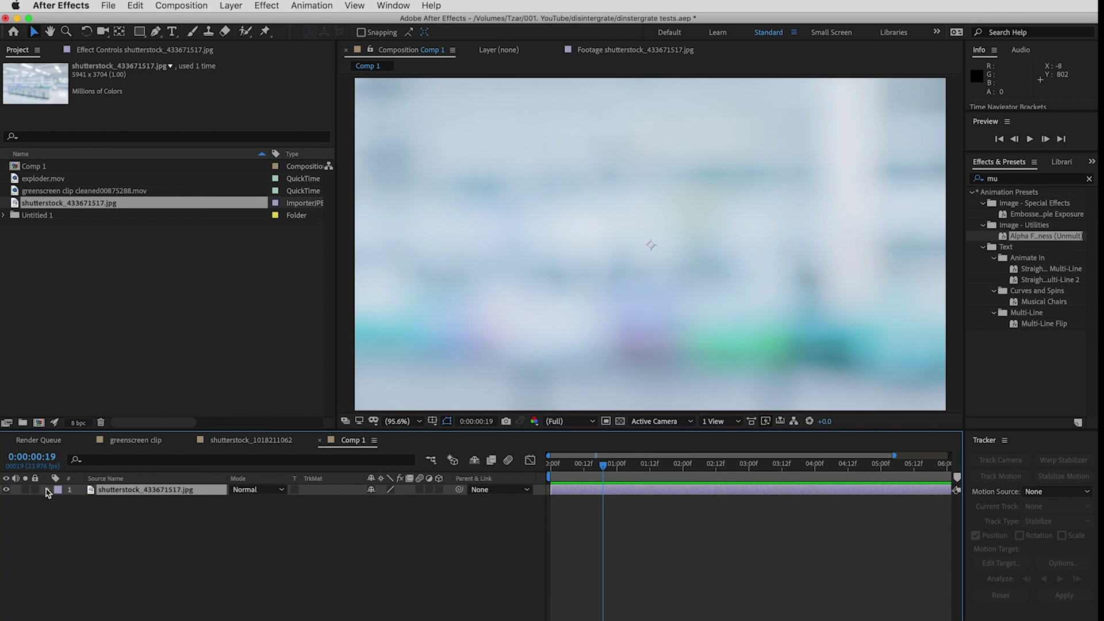
{"action": "left_click", "coordinate": [59, 502]}
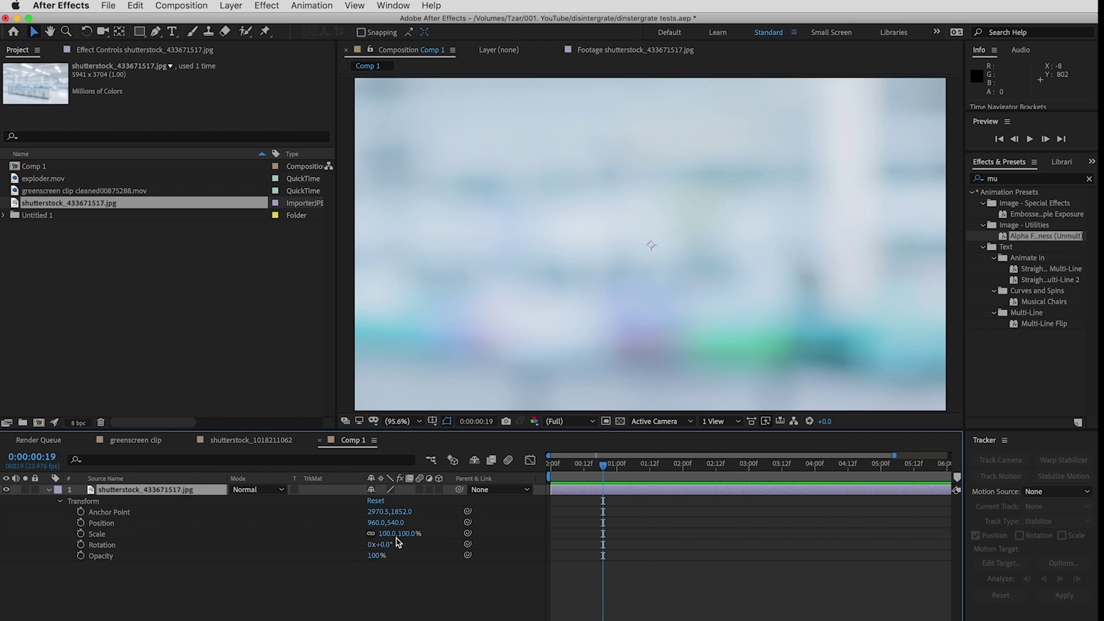
{"action": "left_click_drag", "start_coordinate": [396, 537], "coordinate": [342, 533]}
{"action": "left_click", "coordinate": [84, 257]}
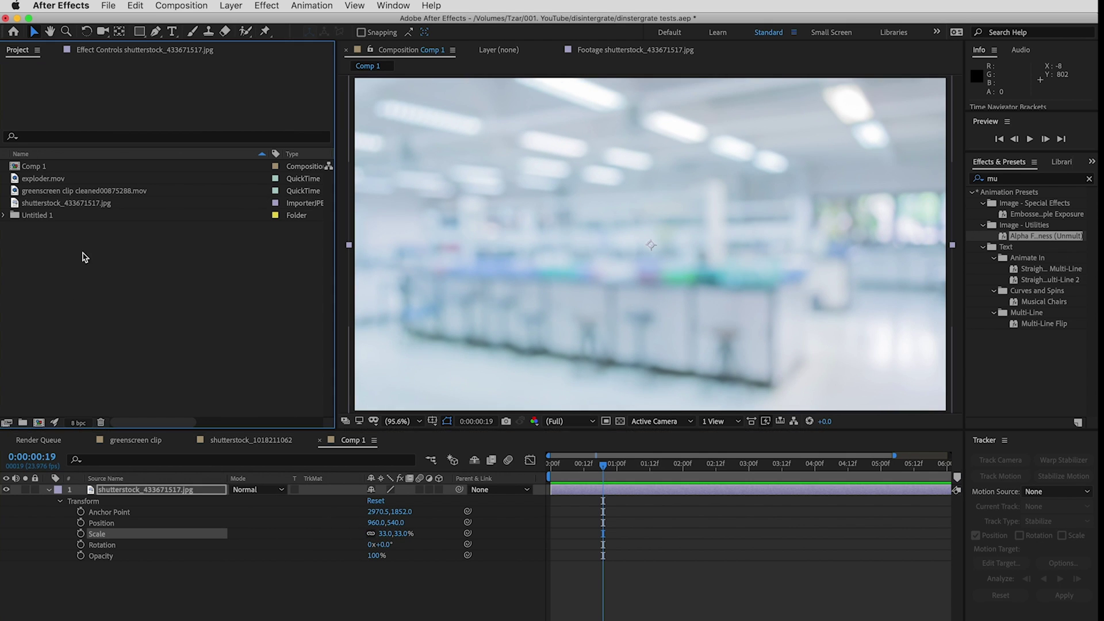
- Add the greenscreen clip above the background and scrub the composite across the full comp
{"action": "left_click_drag", "start_coordinate": [98, 190], "coordinate": [166, 488]}
{"action": "mouse_move", "coordinate": [598, 468]}
{"action": "left_mouse_down"}
{"action": "mouse_move", "coordinate": [556, 465]}
{"action": "mouse_move", "coordinate": [950, 466]}
{"action": "mouse_move", "coordinate": [500, 461]}
{"action": "mouse_move", "coordinate": [611, 462]}
{"action": "left_mouse_up"}
{"action": "left_click_drag", "start_coordinate": [894, 455], "coordinate": [949, 455]}
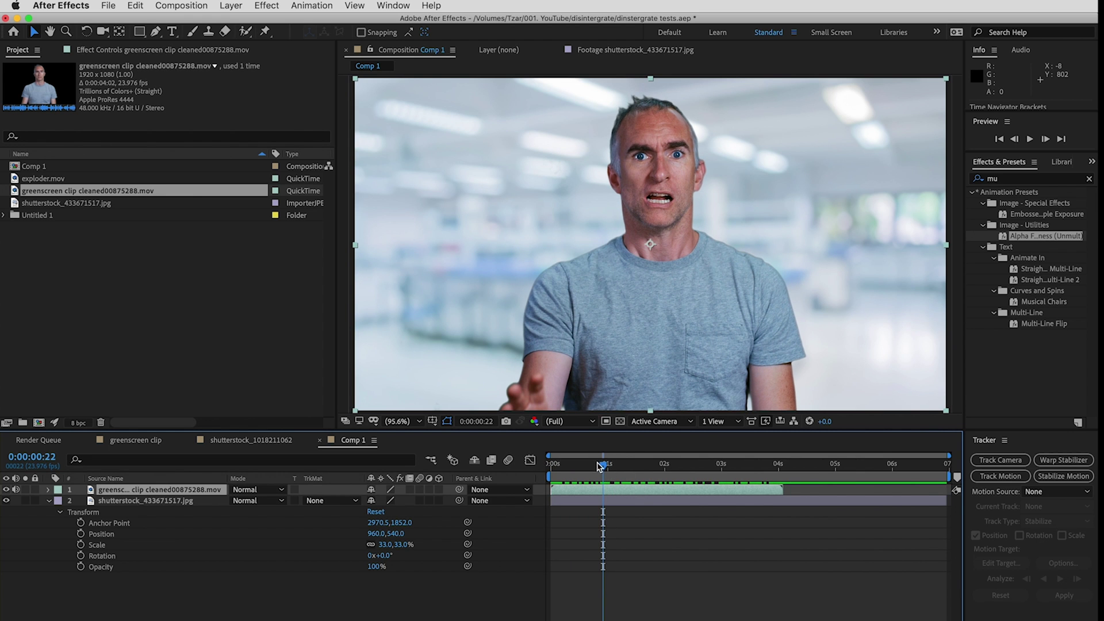
{"action": "left_click_drag", "start_coordinate": [599, 465], "coordinate": [637, 460]}
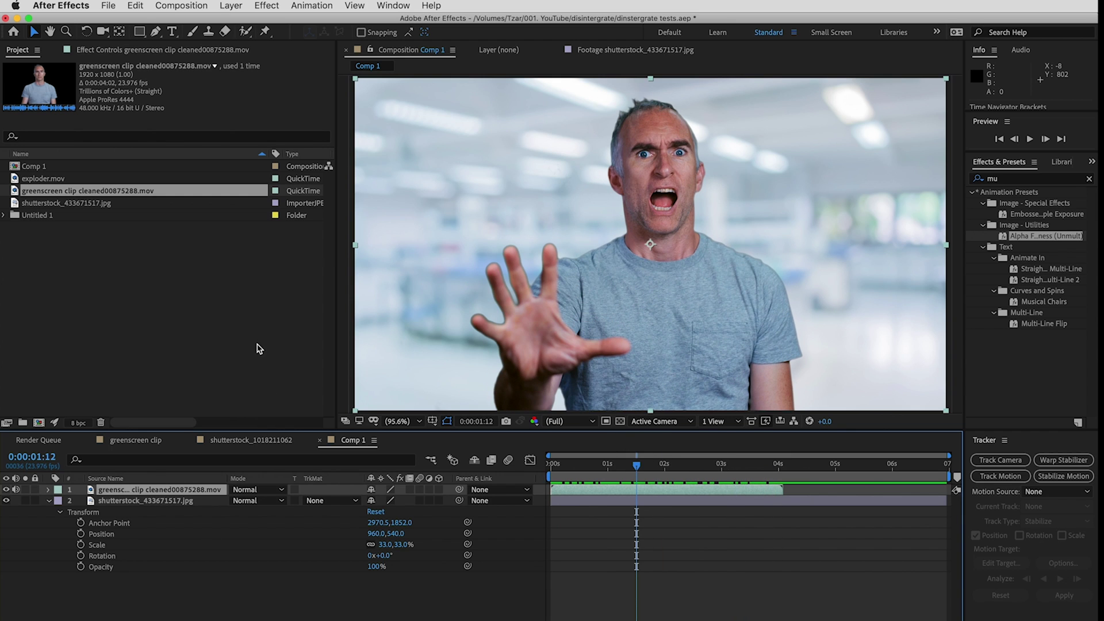
{"action": "left_click", "coordinate": [48, 502]}
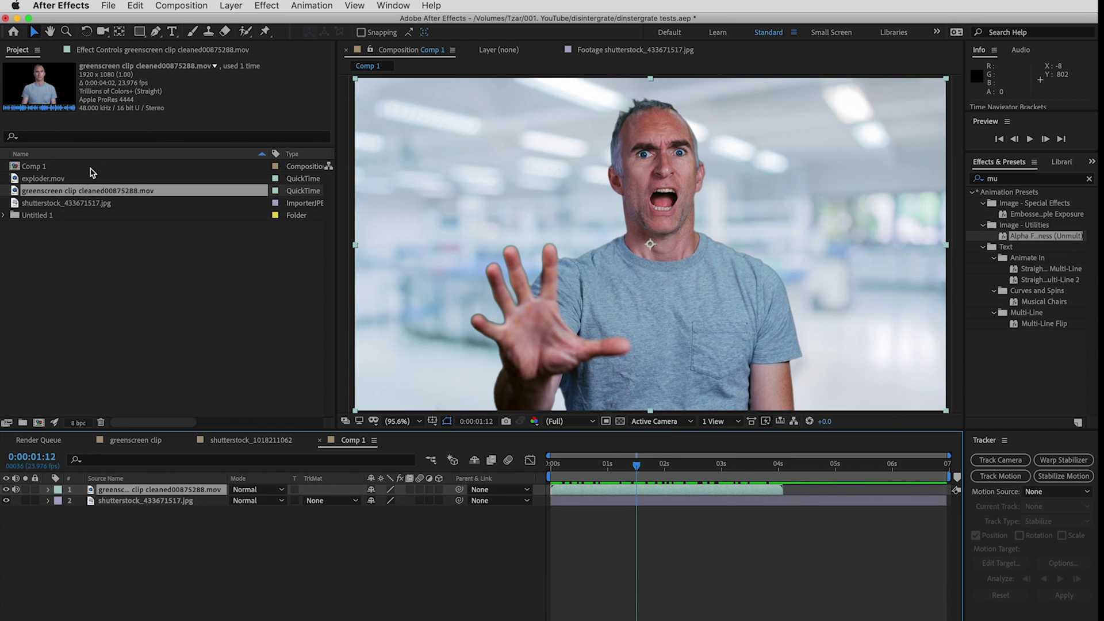
- Add exploder.mov to Comp 1 as the top layer and preview it over the man
{"action": "left_click_drag", "start_coordinate": [46, 178], "coordinate": [154, 488]}
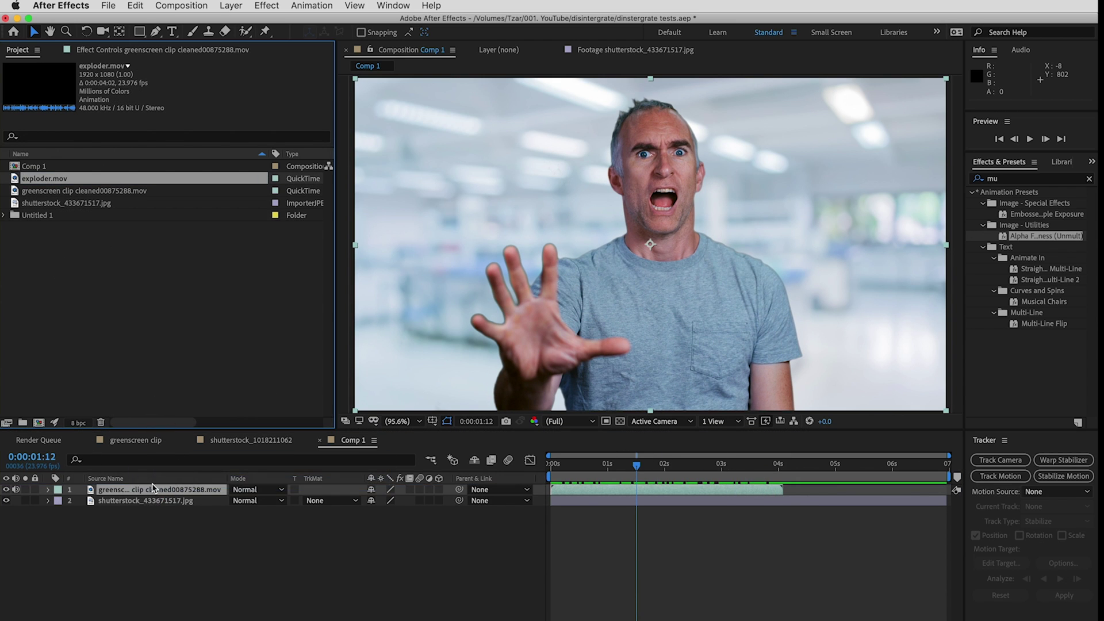
{"action": "left_click_drag", "start_coordinate": [621, 462], "coordinate": [652, 247]}
{"action": "mouse_move", "coordinate": [627, 468]}
{"action": "left_mouse_down"}
{"action": "mouse_move", "coordinate": [553, 462]}
{"action": "mouse_move", "coordinate": [779, 469]}
{"action": "mouse_move", "coordinate": [625, 467]}
{"action": "mouse_move", "coordinate": [752, 463]}
{"action": "mouse_move", "coordinate": [635, 464]}
{"action": "left_mouse_up"}
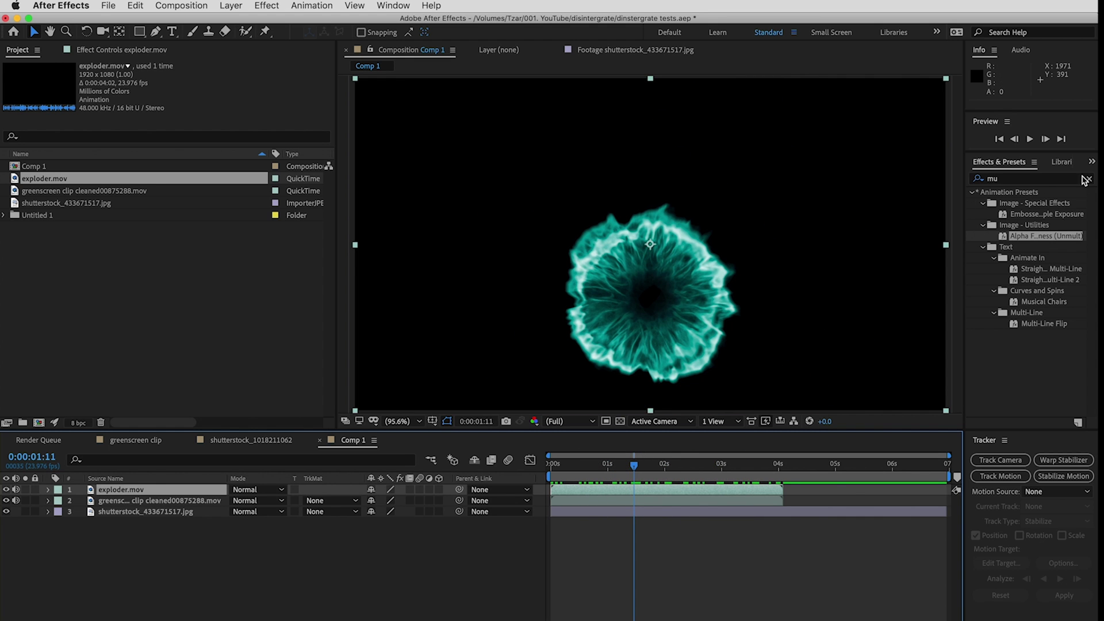
- Apply Alpha From Lightness (Unmult), found by searching 'unmu', to exploder.mov
{"action": "left_click", "coordinate": [1029, 179]}
{"action": "key", "text": "BackSpace"}
{"action": "key", "text": "BackSpace"}
{"action": "type", "text": "unmu"}
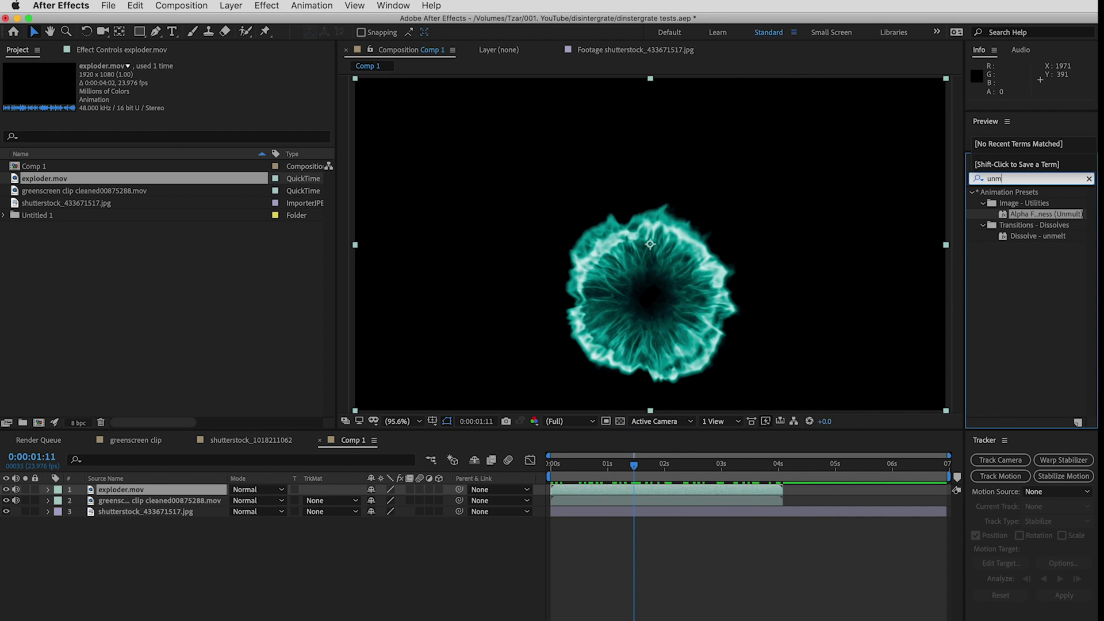
{"action": "left_click", "coordinate": [975, 223]}
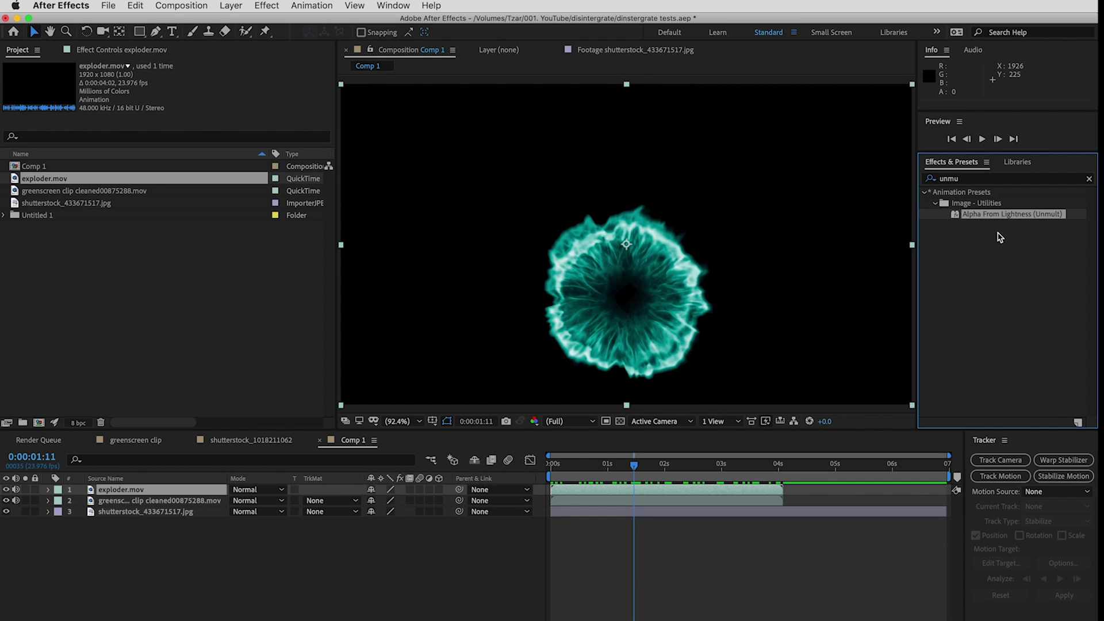
{"action": "left_click_drag", "start_coordinate": [993, 218], "coordinate": [632, 465]}
{"action": "left_click", "coordinate": [610, 467]}
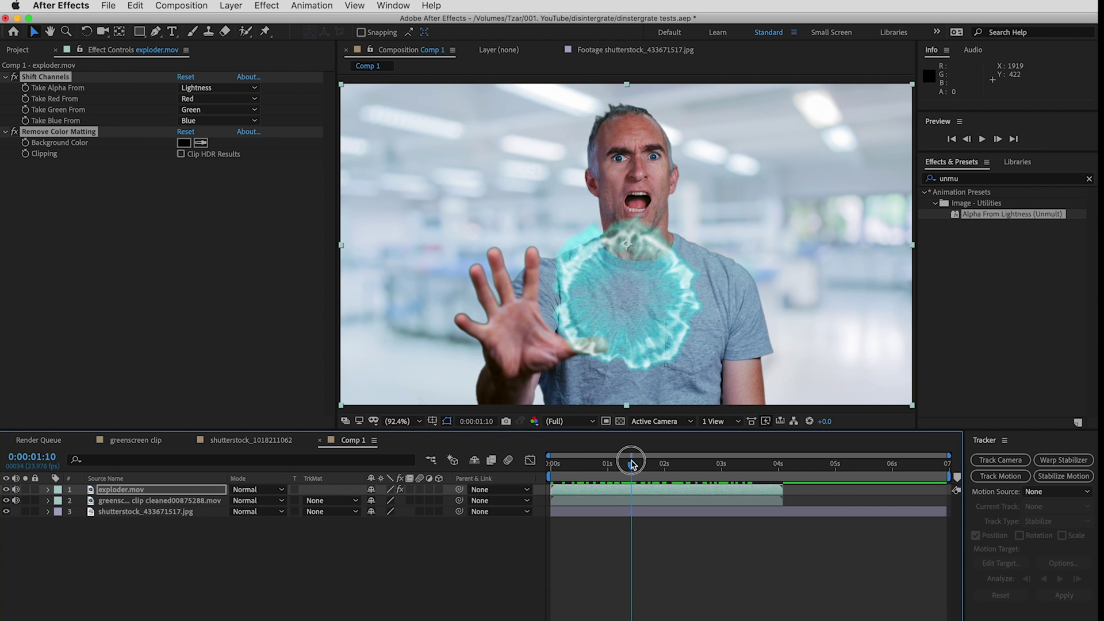
- Apply Displacement Map, found by searching 'displa', to the greenscreen clip
{"action": "left_click", "coordinate": [992, 181]}
{"action": "type", "text": "dis"}
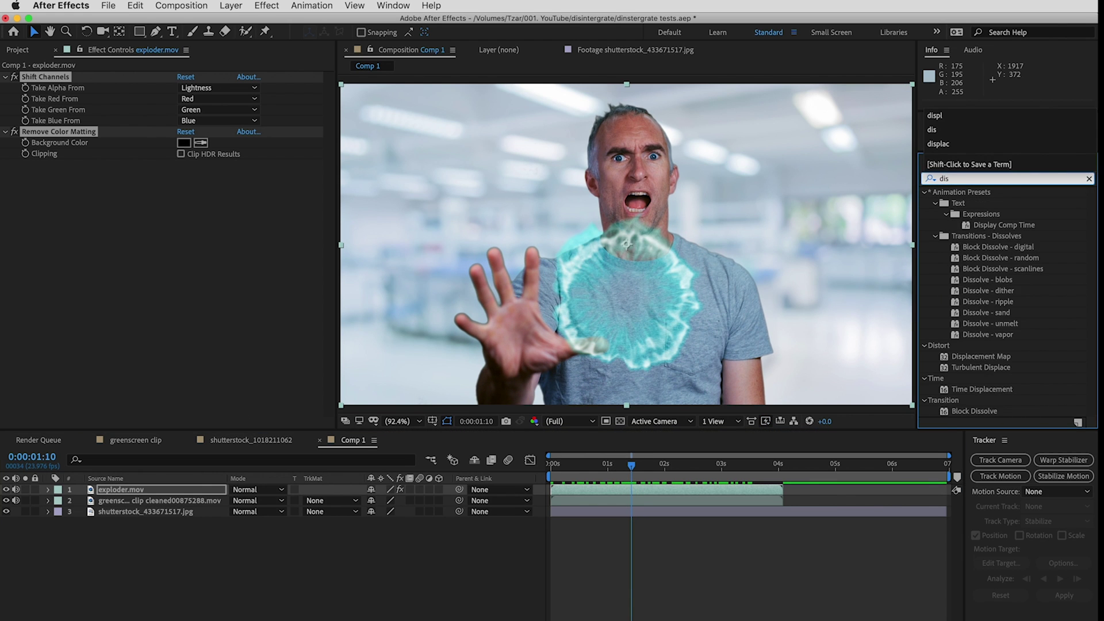
{"action": "type", "text": "pla"}
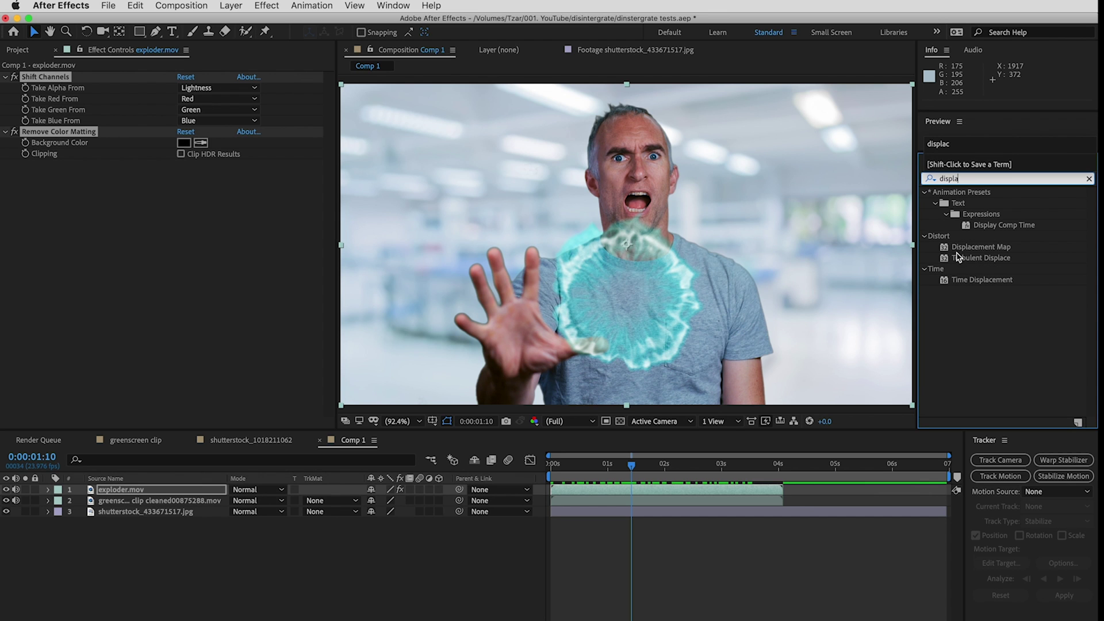
{"action": "left_click_drag", "start_coordinate": [973, 248], "coordinate": [602, 500]}
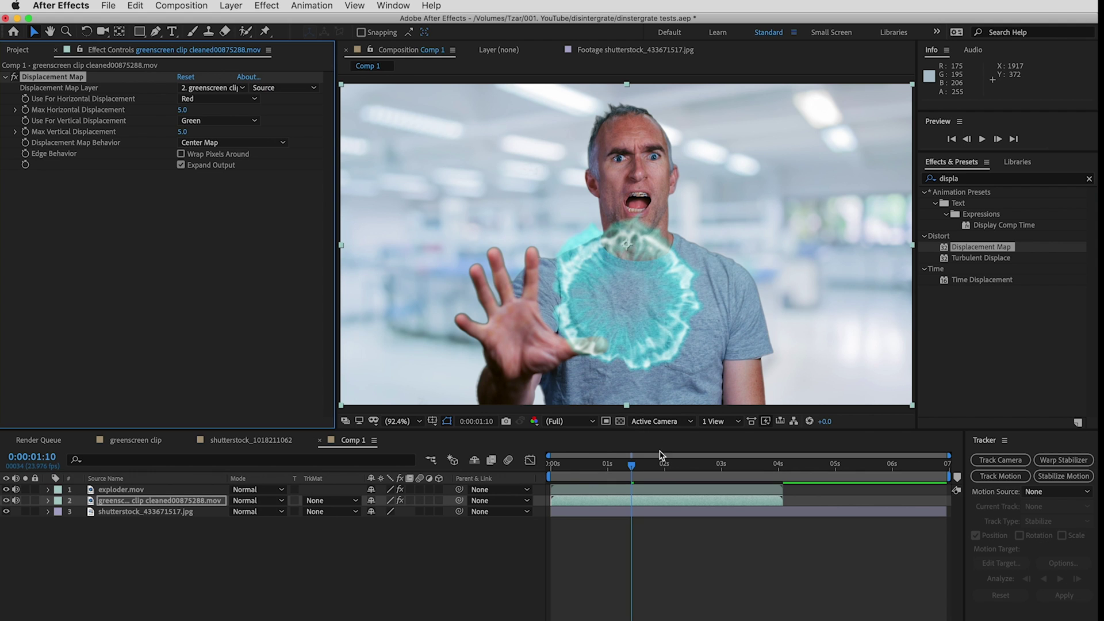
{"action": "mouse_move", "coordinate": [659, 454]}
{"action": "left_mouse_down"}
{"action": "mouse_move", "coordinate": [619, 463]}
{"action": "mouse_move", "coordinate": [655, 464]}
{"action": "left_mouse_up"}
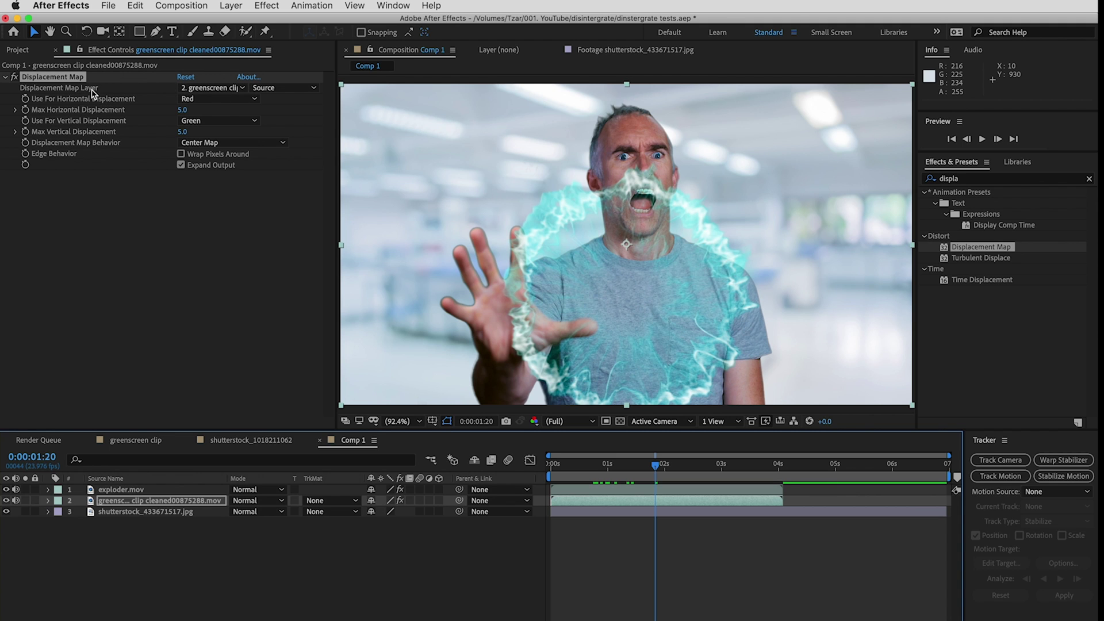
- Set the displacement map layer to exploder.mov, with Red horizontal and Blue vertical channels
{"action": "left_click", "coordinate": [238, 92]}
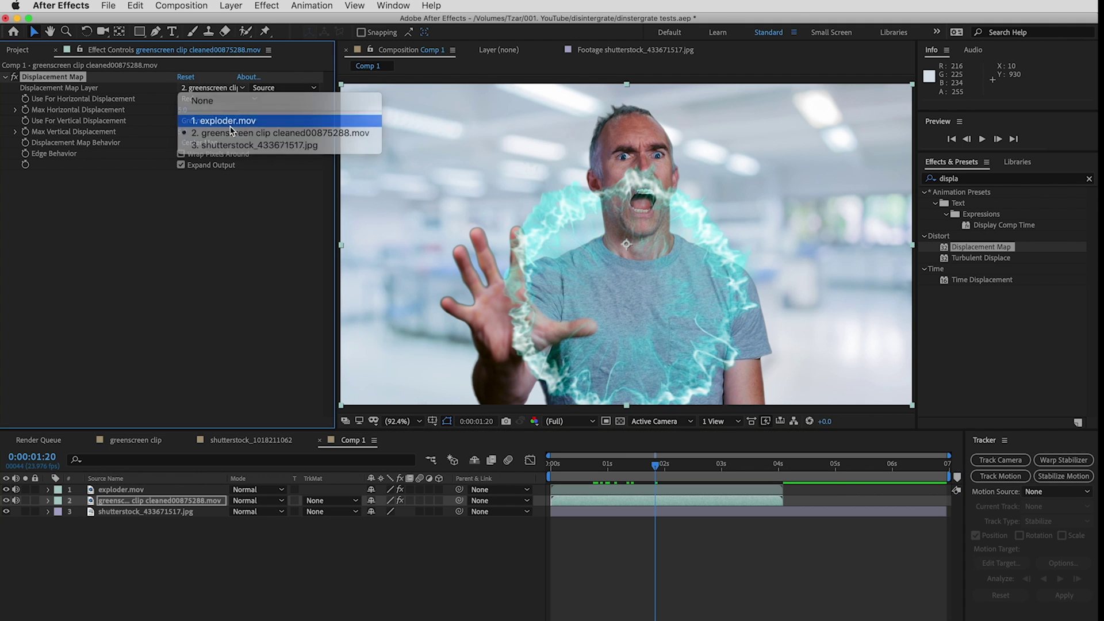
{"action": "left_click", "coordinate": [233, 118]}
{"action": "left_click", "coordinate": [233, 100]}
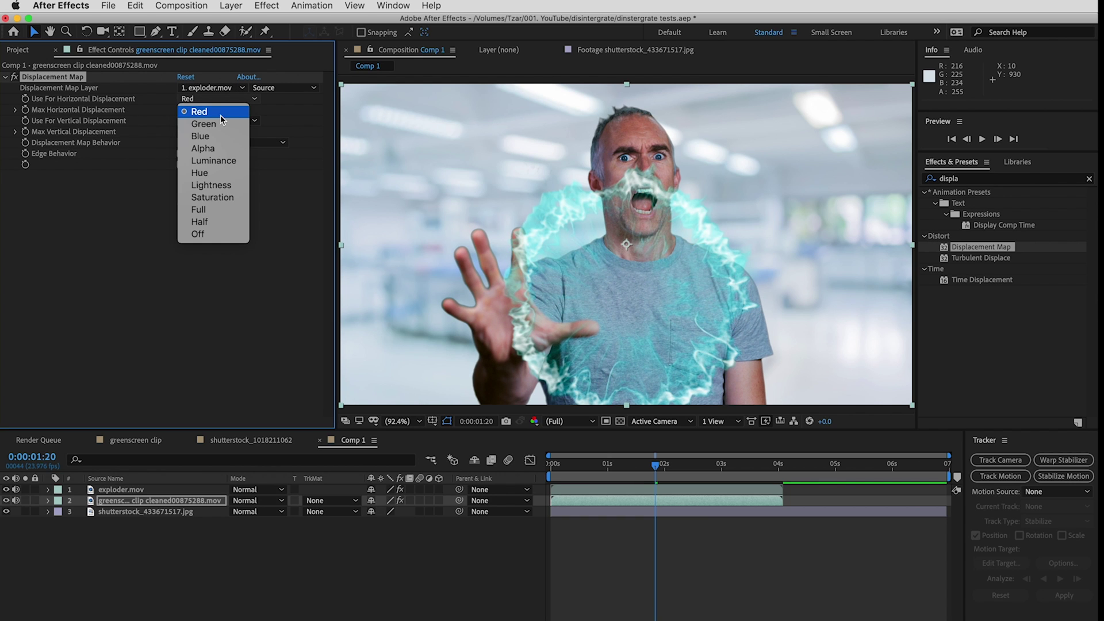
{"action": "left_click", "coordinate": [216, 111]}
{"action": "left_click", "coordinate": [219, 121]}
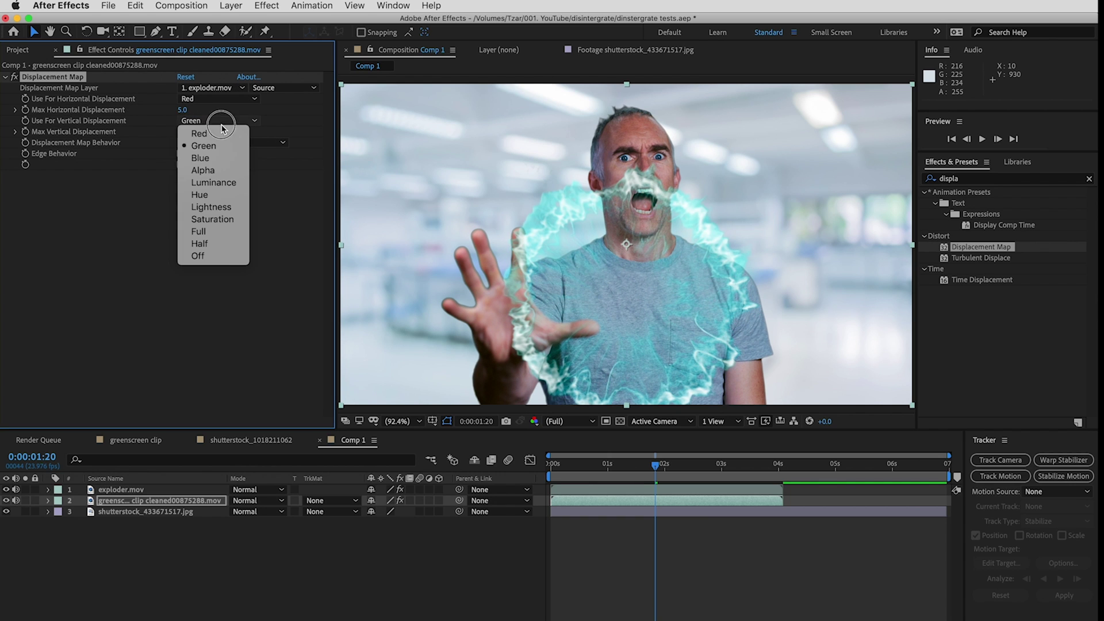
{"action": "left_click", "coordinate": [214, 154]}
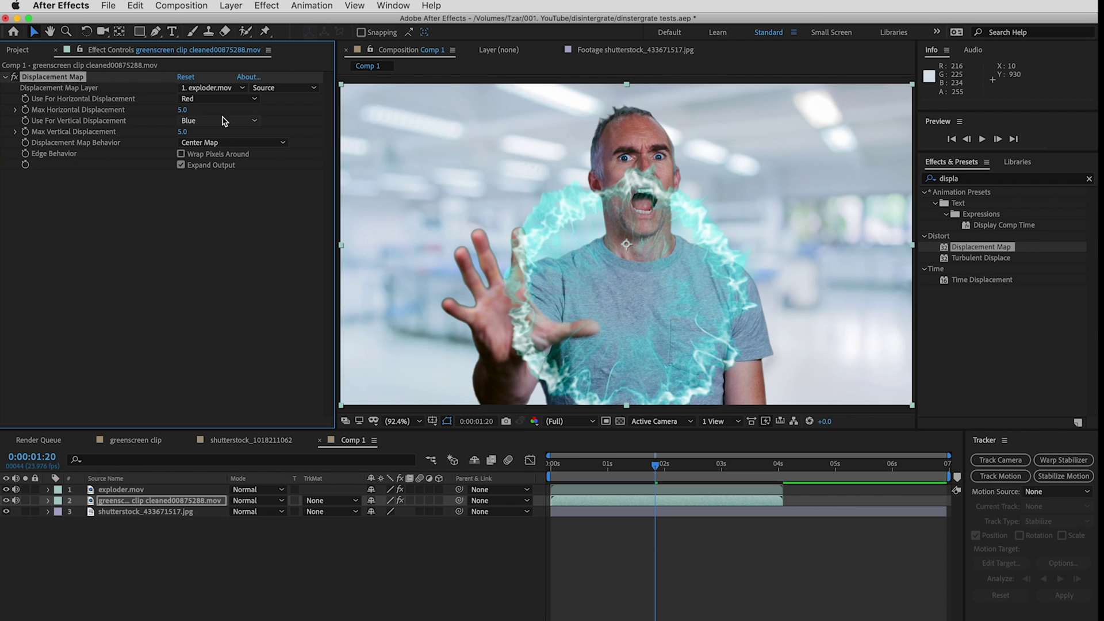
- Set maximum horizontal displacement to 30 and maximum vertical displacement to 5
{"action": "left_click", "coordinate": [183, 110]}
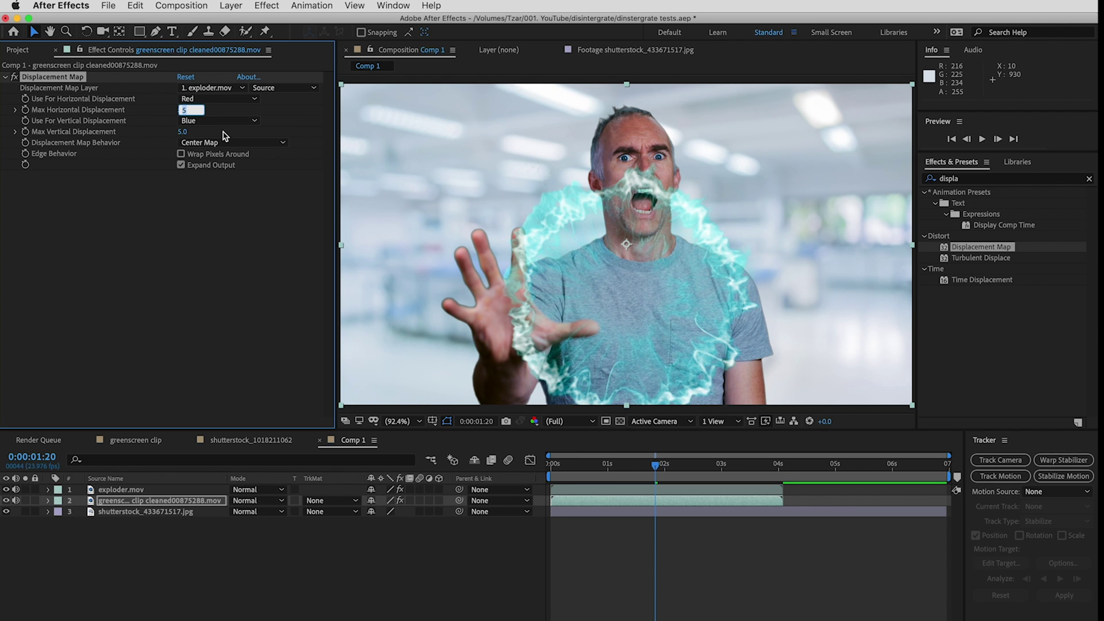
{"action": "type", "text": "30"}
{"action": "key", "text": "Tab"}
{"action": "type", "text": "30"}
{"action": "key", "text": "shift+Tab"}
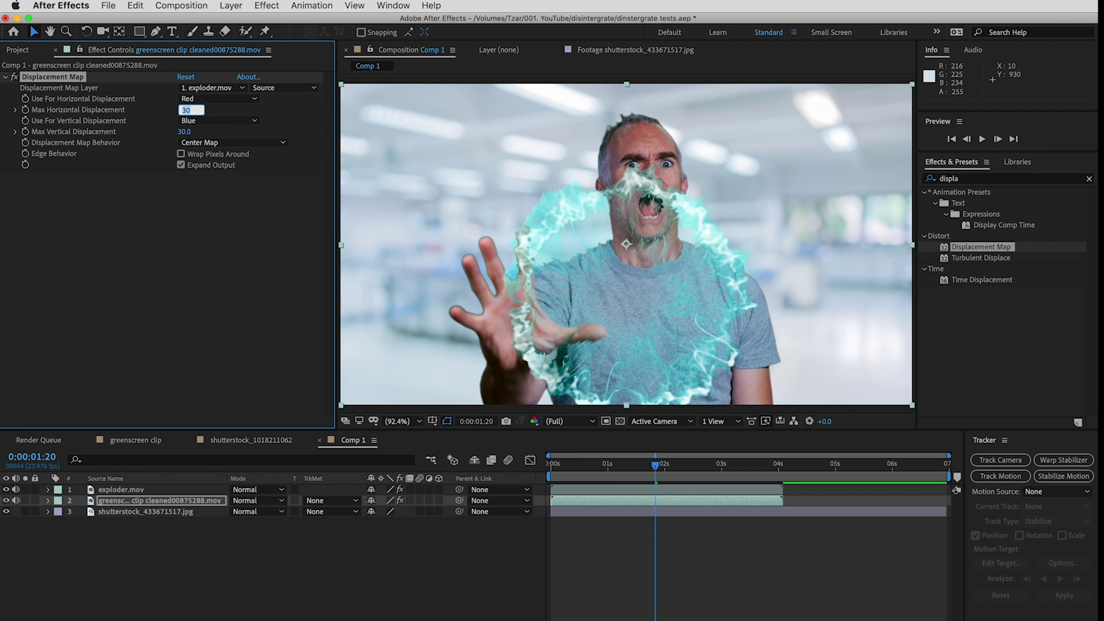
{"action": "key", "text": "Tab"}
{"action": "type", "text": "-30"}
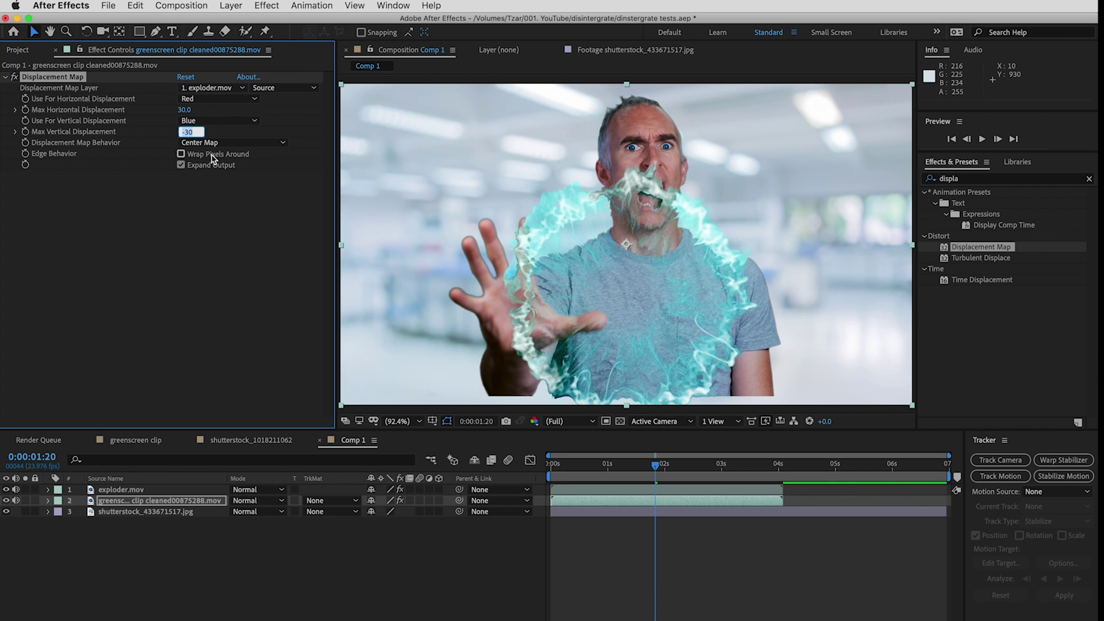
{"action": "type", "text": "5"}
{"action": "key", "text": "Return"}
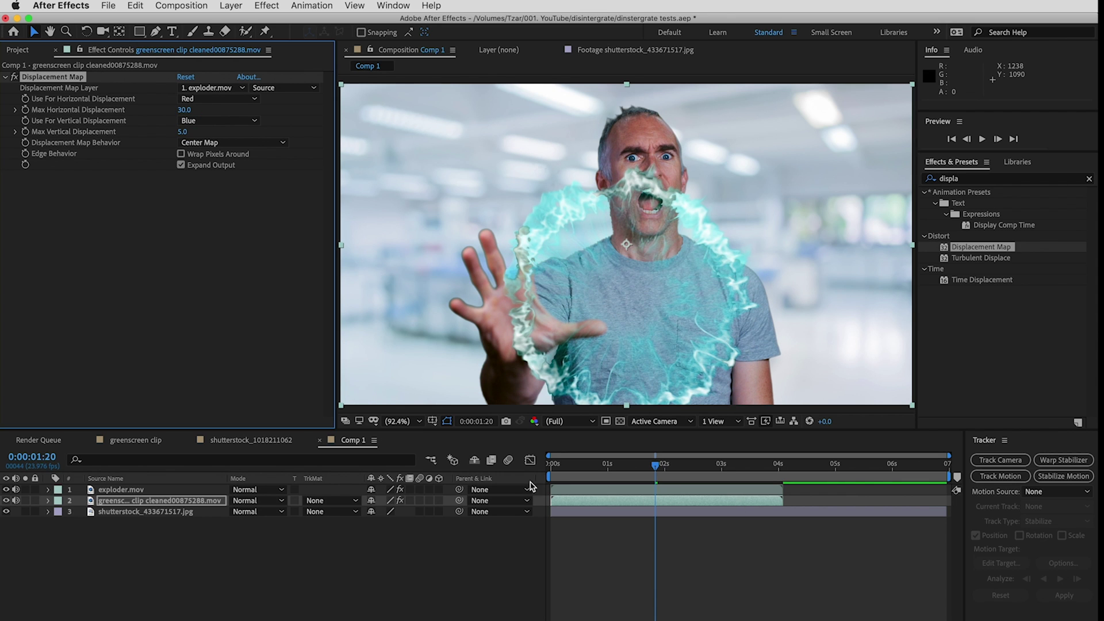
- Turn off exploder.mov's visibility and scrub through the presenter's displaced, fragmenting edges
{"action": "left_click", "coordinate": [6, 490]}
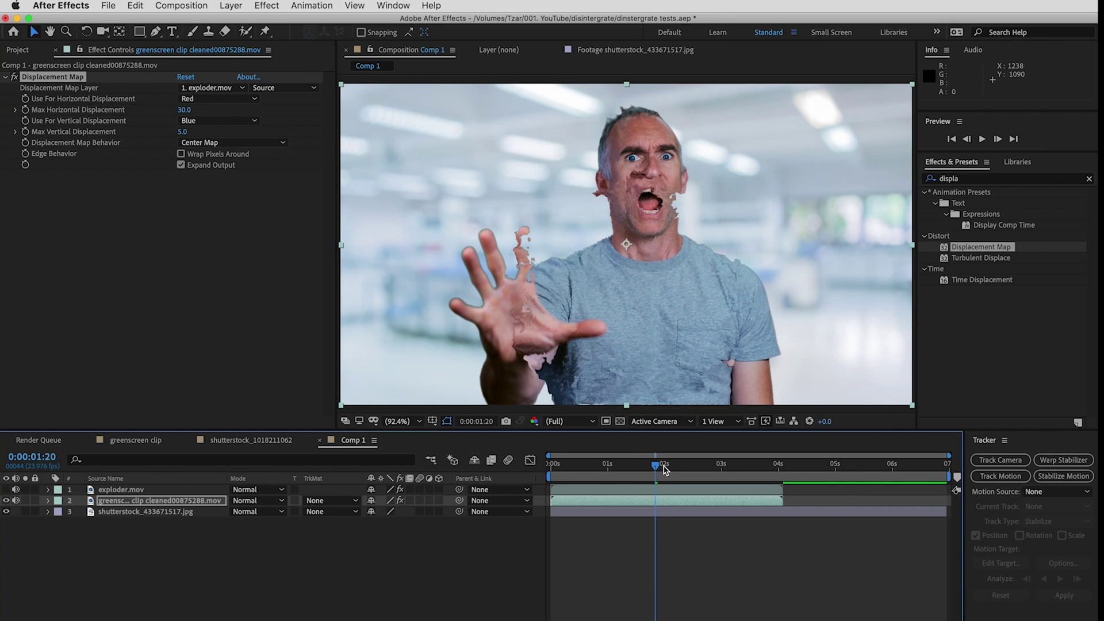
{"action": "mouse_move", "coordinate": [664, 469]}
{"action": "left_mouse_down"}
{"action": "mouse_move", "coordinate": [611, 467]}
{"action": "mouse_move", "coordinate": [701, 467]}
{"action": "mouse_move", "coordinate": [593, 465]}
{"action": "mouse_move", "coordinate": [653, 464]}
{"action": "left_mouse_up"}
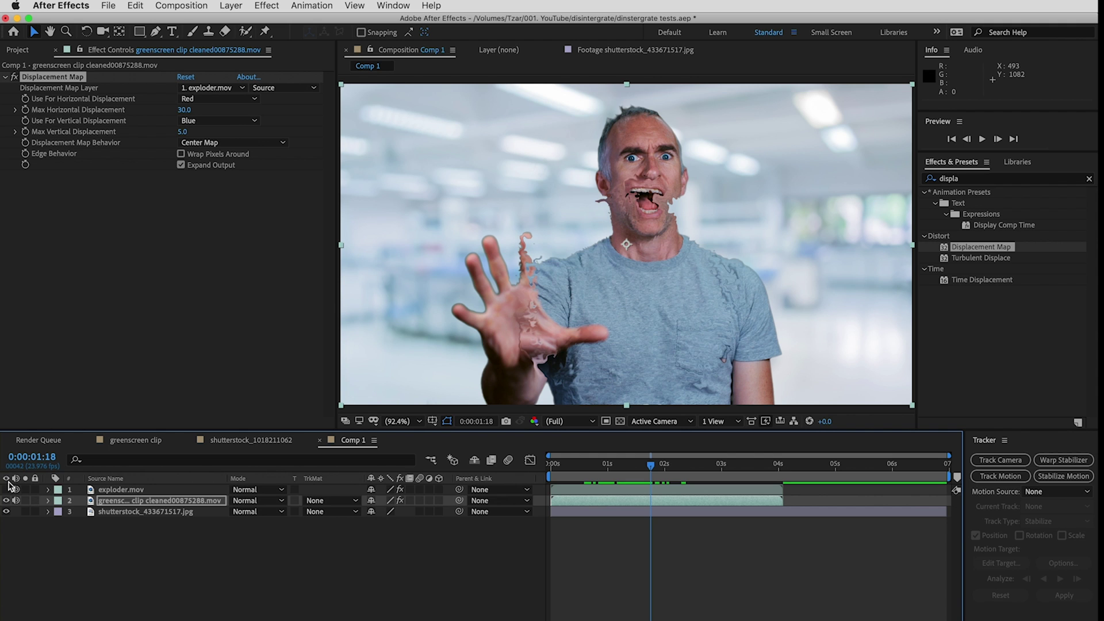
{"action": "mouse_move", "coordinate": [651, 464]}
{"action": "left_mouse_down"}
{"action": "mouse_move", "coordinate": [709, 464]}
{"action": "mouse_move", "coordinate": [636, 465]}
{"action": "mouse_move", "coordinate": [719, 464]}
{"action": "mouse_move", "coordinate": [575, 465]}
{"action": "mouse_move", "coordinate": [712, 465]}
{"action": "mouse_move", "coordinate": [611, 465]}
{"action": "mouse_move", "coordinate": [632, 467]}
{"action": "left_mouse_up"}
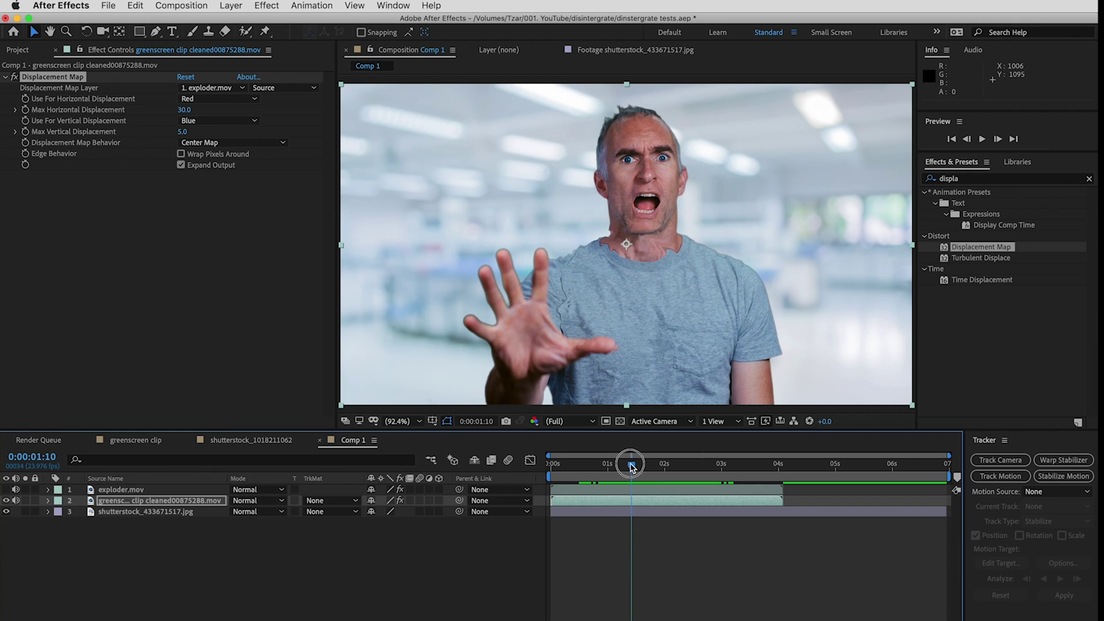
{"action": "left_click", "coordinate": [48, 500]}
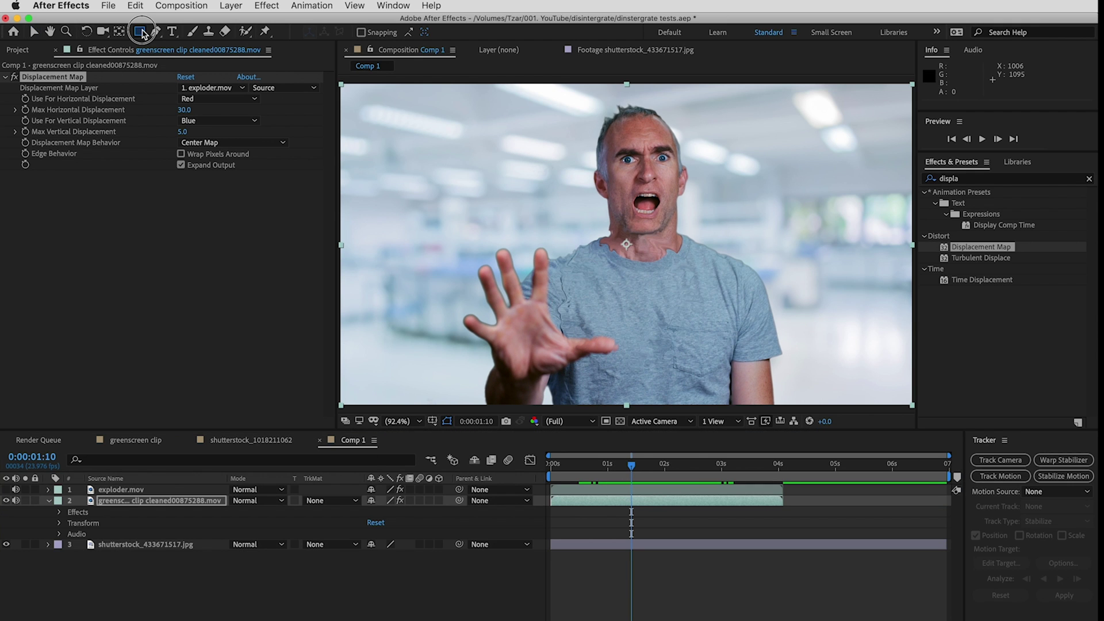
- Draw an elliptical mask over the man's chest at 0:00:01:10 and show Mask 1's properties
{"action": "left_click_drag", "start_coordinate": [139, 31], "coordinate": [213, 61]}
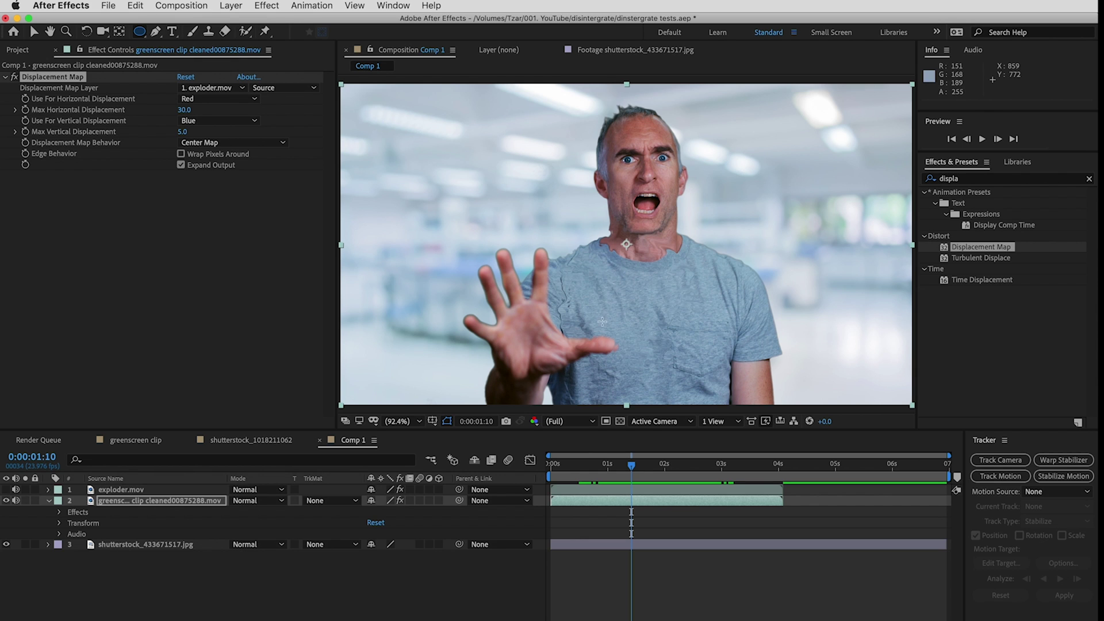
{"action": "mouse_move", "coordinate": [631, 470]}
{"action": "left_mouse_down"}
{"action": "mouse_move", "coordinate": [605, 467]}
{"action": "mouse_move", "coordinate": [631, 469]}
{"action": "left_mouse_up"}
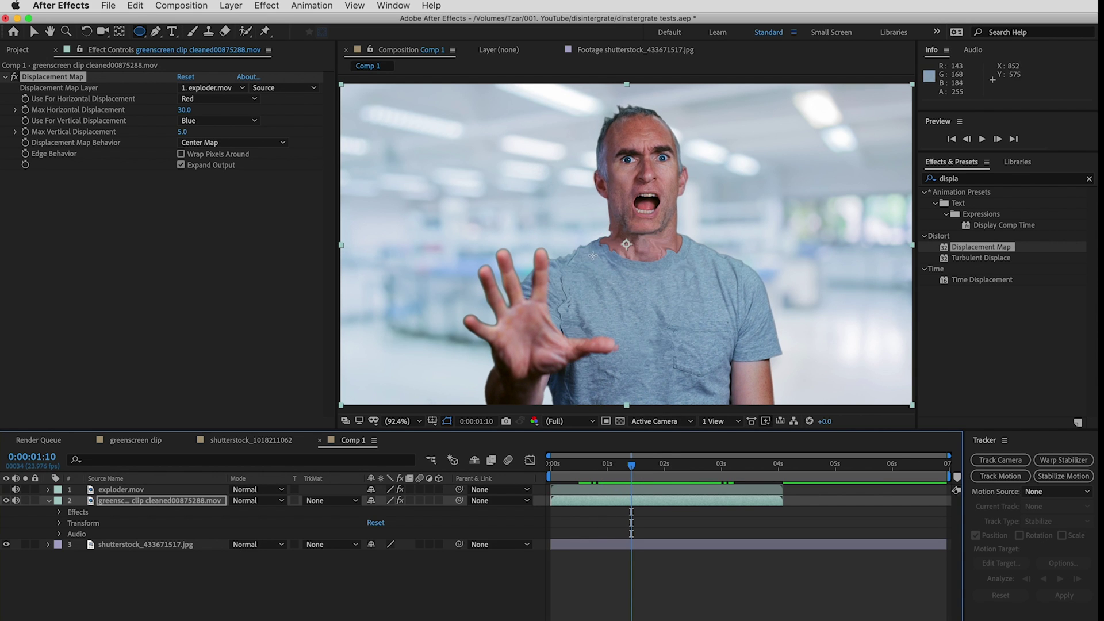
{"action": "left_click_drag", "start_coordinate": [580, 250], "coordinate": [679, 340]}
{"action": "mouse_move", "coordinate": [631, 467]}
{"action": "left_mouse_down"}
{"action": "mouse_move", "coordinate": [563, 461]}
{"action": "mouse_move", "coordinate": [670, 470]}
{"action": "mouse_move", "coordinate": [630, 473]}
{"action": "left_mouse_up"}
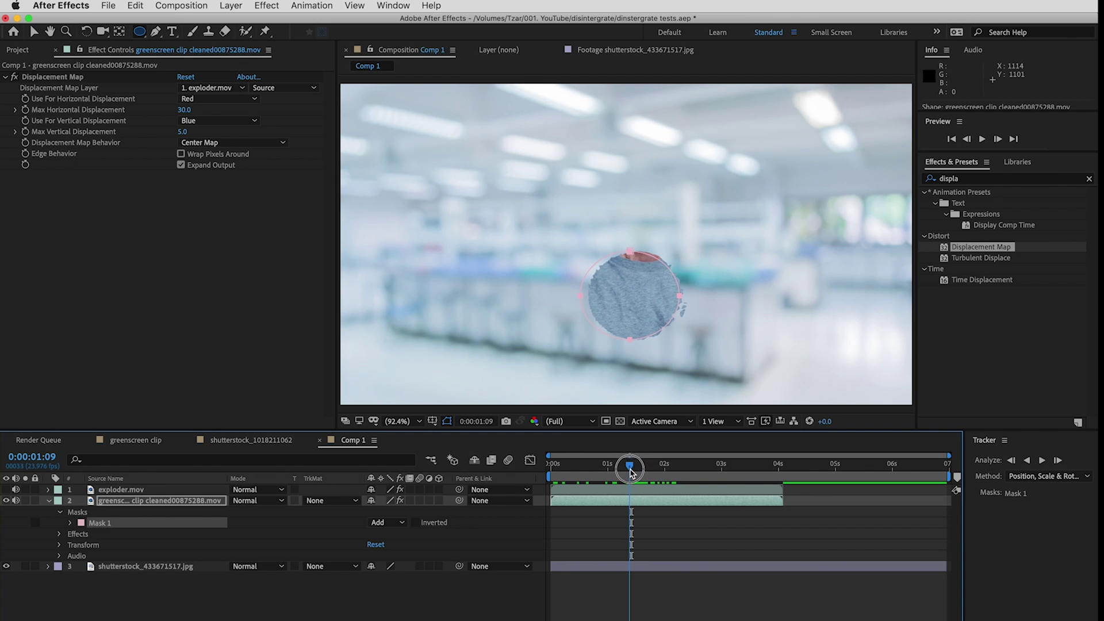
{"action": "left_click", "coordinate": [59, 502]}
{"action": "left_click", "coordinate": [71, 522]}
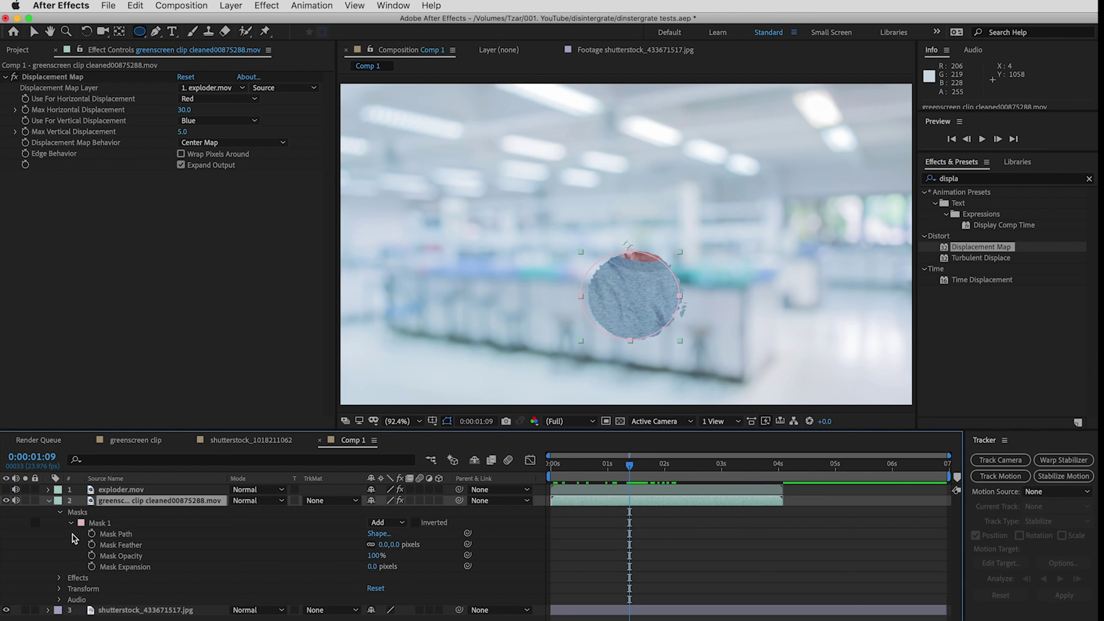
- Keyframe Mask Expansion from -113 at 0:00:01:04 to 259 at 0:00:02:06
{"action": "left_click", "coordinate": [92, 566]}
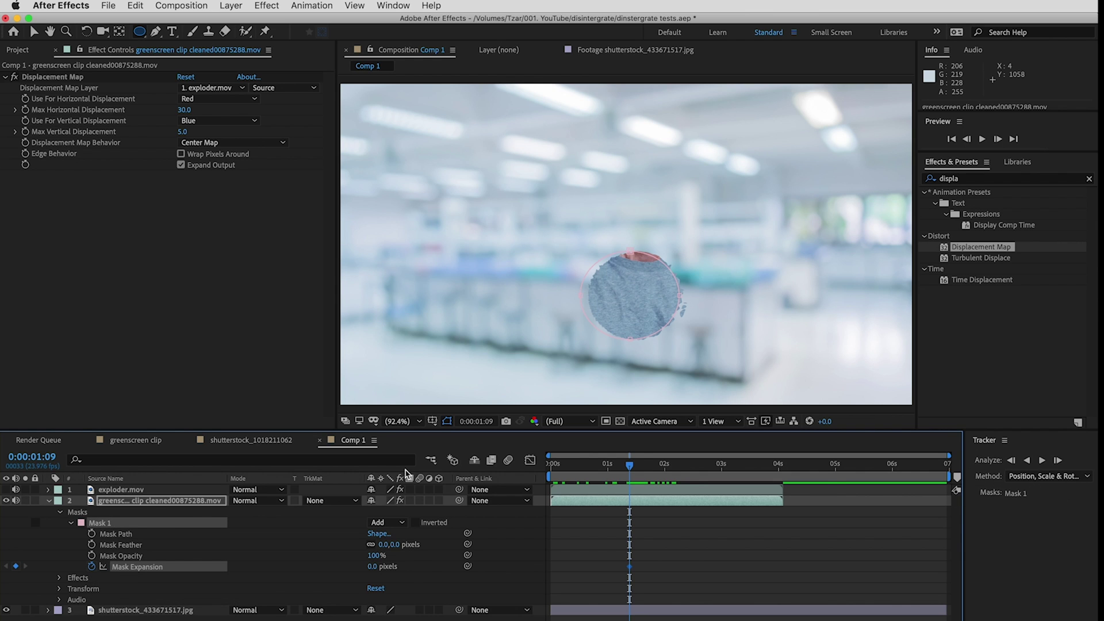
{"action": "left_click_drag", "start_coordinate": [629, 472], "coordinate": [616, 472]}
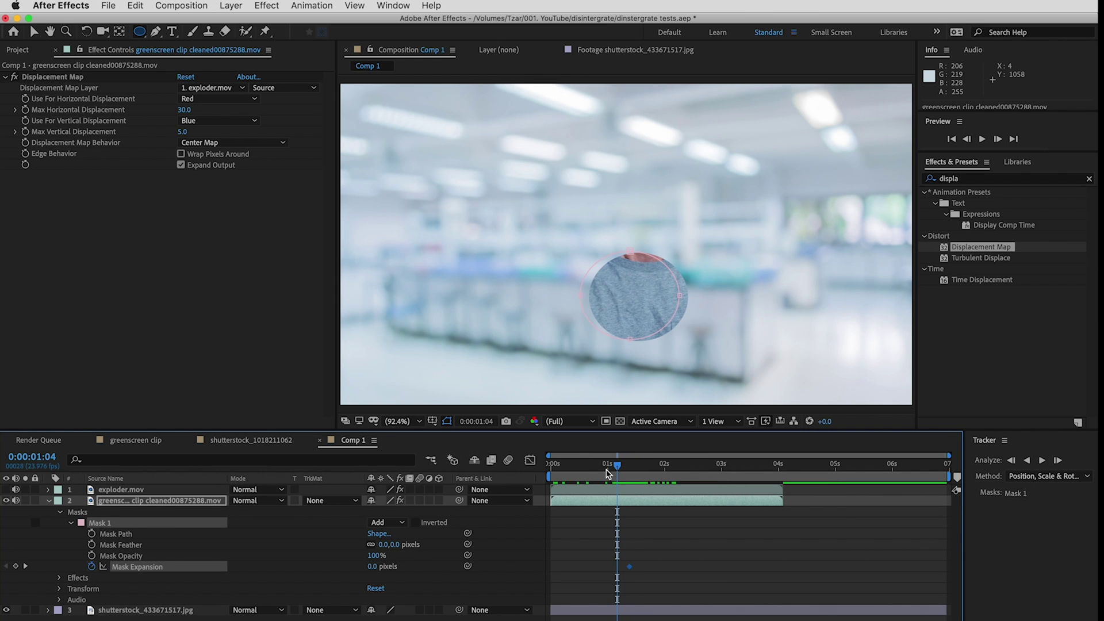
{"action": "left_click_drag", "start_coordinate": [372, 566], "coordinate": [274, 572]}
{"action": "left_click_drag", "start_coordinate": [618, 471], "coordinate": [695, 473]}
{"action": "left_click_drag", "start_coordinate": [371, 568], "coordinate": [677, 562]}
- Invert Mask 1 and retime the expansion keyframe to about 2 seconds
{"action": "mouse_move", "coordinate": [680, 467]}
{"action": "left_mouse_down"}
{"action": "mouse_move", "coordinate": [645, 458]}
{"action": "mouse_move", "coordinate": [702, 460]}
{"action": "mouse_move", "coordinate": [614, 461]}
{"action": "mouse_move", "coordinate": [702, 461]}
{"action": "mouse_move", "coordinate": [636, 463]}
{"action": "mouse_move", "coordinate": [659, 462]}
{"action": "left_mouse_up"}
{"action": "left_click", "coordinate": [417, 523]}
{"action": "mouse_move", "coordinate": [695, 567]}
{"action": "left_mouse_down"}
{"action": "mouse_move", "coordinate": [661, 566]}
{"action": "mouse_move", "coordinate": [698, 567]}
{"action": "mouse_move", "coordinate": [686, 567]}
{"action": "left_mouse_up"}
{"action": "mouse_move", "coordinate": [659, 463]}
{"action": "left_mouse_down"}
{"action": "mouse_move", "coordinate": [621, 465]}
{"action": "mouse_move", "coordinate": [714, 464]}
{"action": "mouse_move", "coordinate": [653, 473]}
{"action": "mouse_move", "coordinate": [676, 466]}
{"action": "left_mouse_up"}
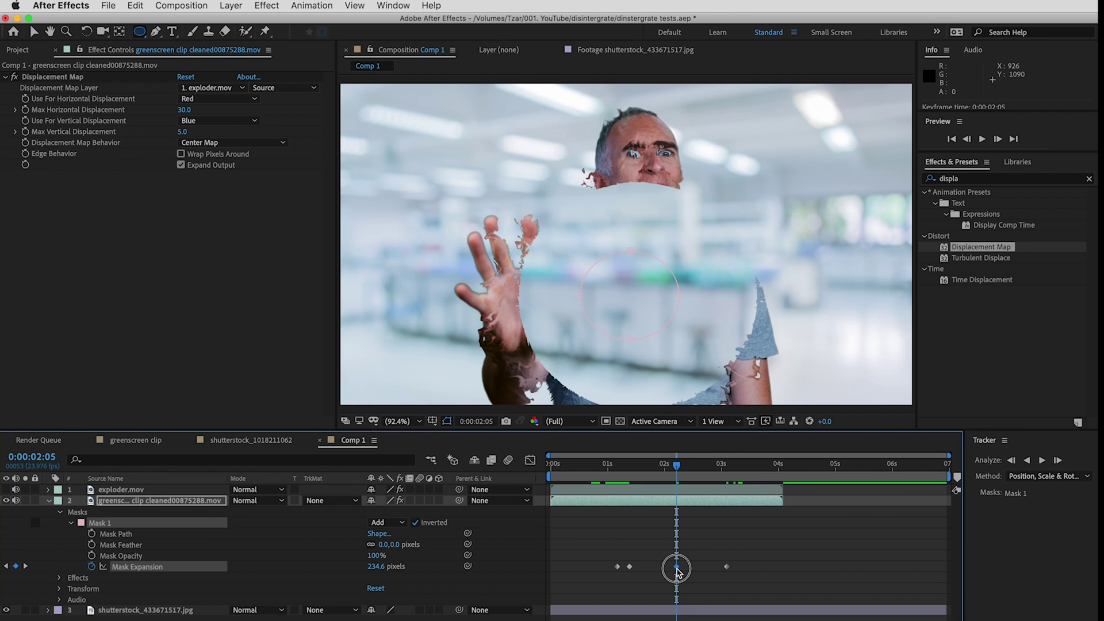
{"action": "mouse_move", "coordinate": [677, 571]}
{"action": "left_mouse_down"}
{"action": "mouse_move", "coordinate": [629, 570]}
{"action": "mouse_move", "coordinate": [712, 571]}
{"action": "mouse_move", "coordinate": [659, 568]}
{"action": "left_mouse_up"}
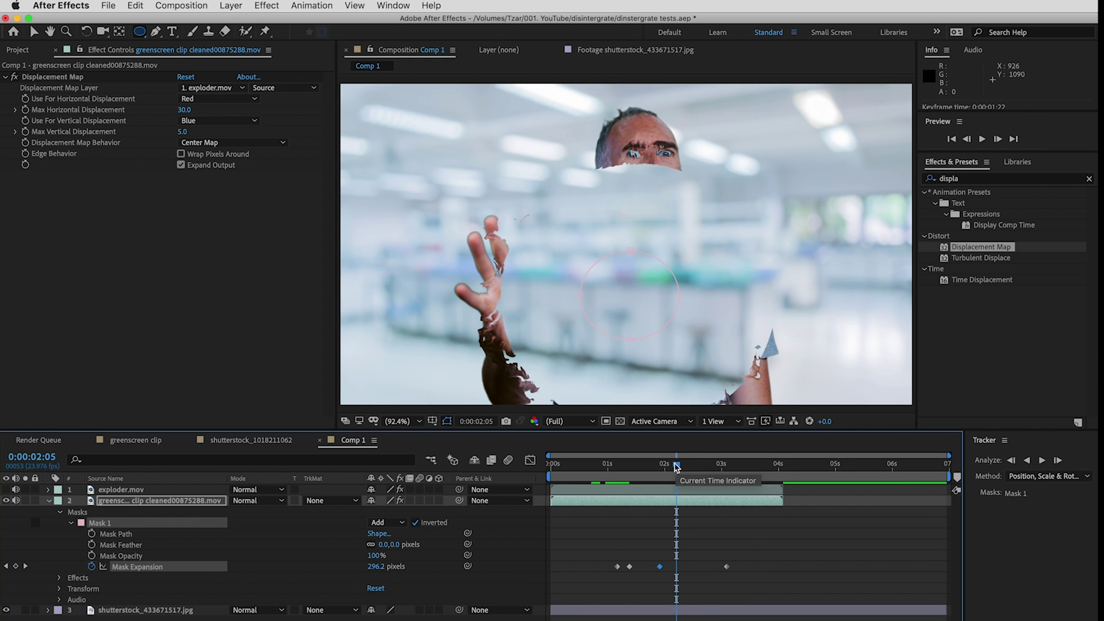
{"action": "left_click_drag", "start_coordinate": [676, 467], "coordinate": [613, 483]}
- Collapse the Masks group and preview the teal shockwave around the disintegrating chest
{"action": "left_click", "coordinate": [59, 512]}
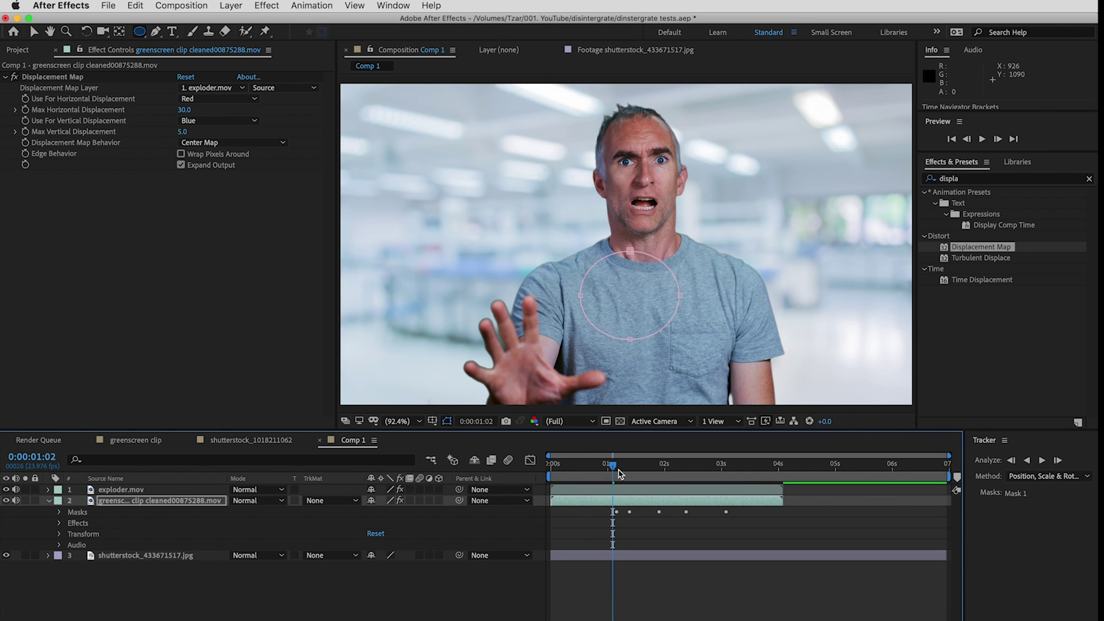
{"action": "left_click_drag", "start_coordinate": [618, 473], "coordinate": [684, 470]}
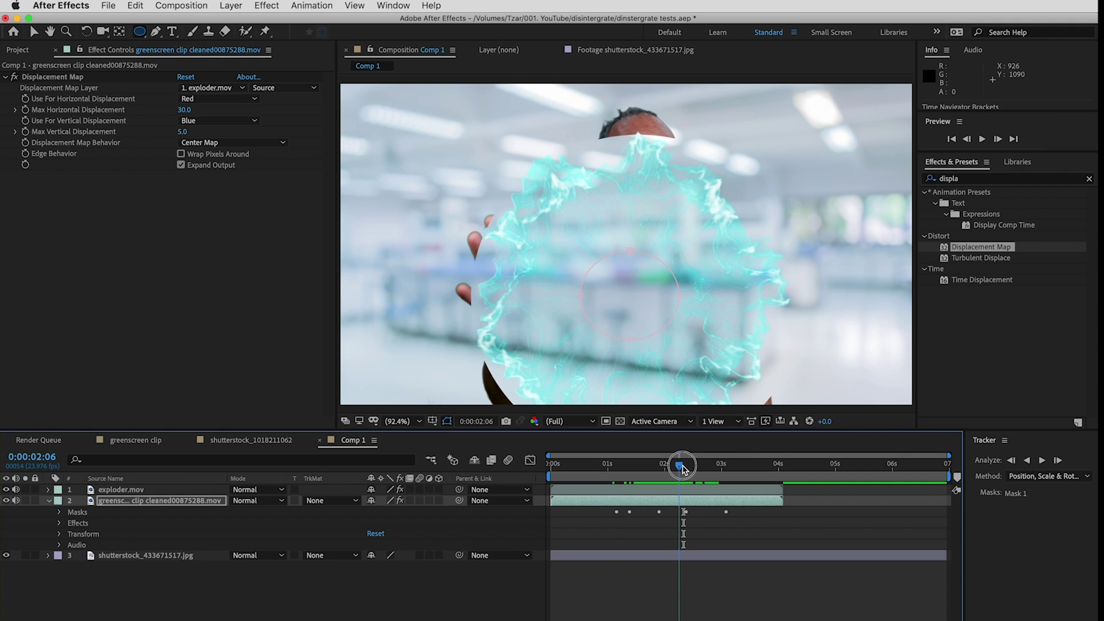
- Move to 0:00:02:16 and reveal the greenscreen layer's Transform properties
{"action": "left_click_drag", "start_coordinate": [678, 471], "coordinate": [684, 468]}
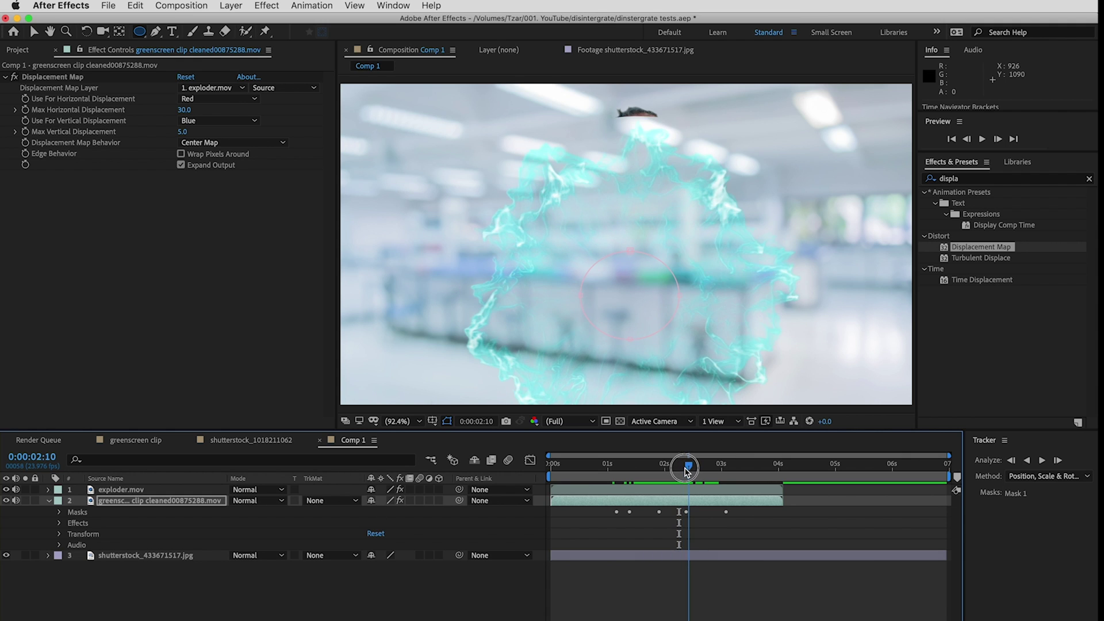
{"action": "left_click", "coordinate": [60, 512]}
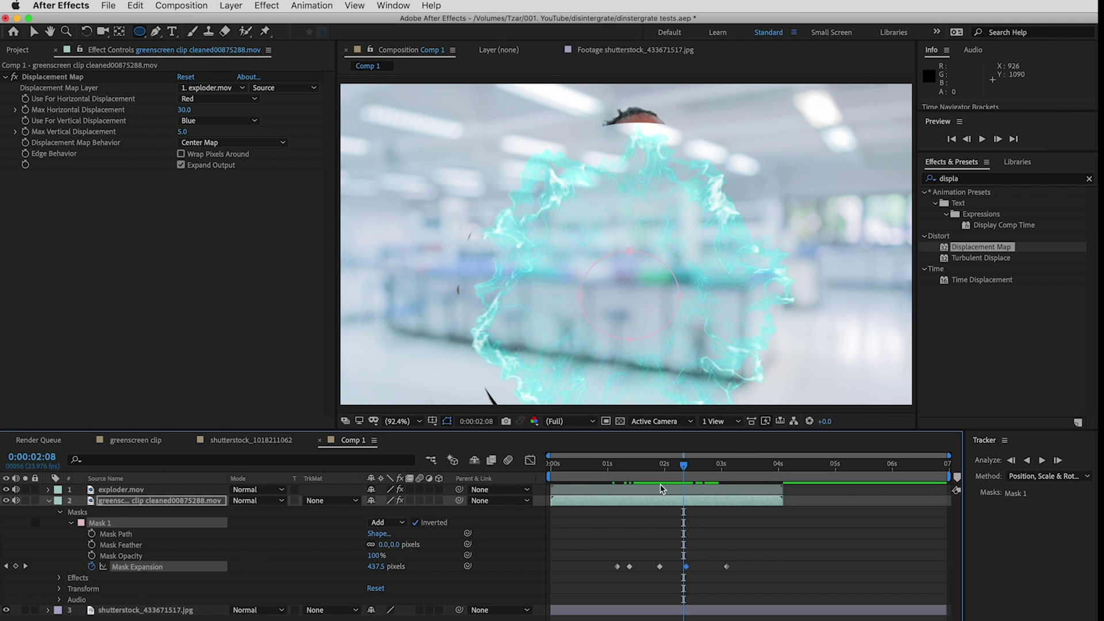
{"action": "left_click_drag", "start_coordinate": [684, 467], "coordinate": [705, 465]}
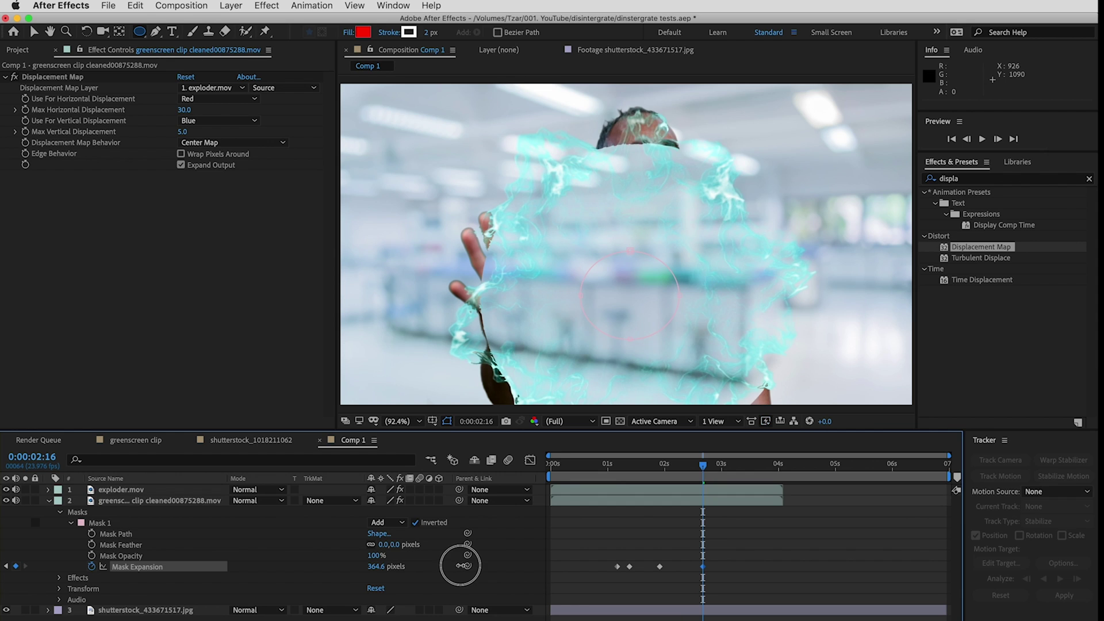
{"action": "left_click", "coordinate": [59, 513]}
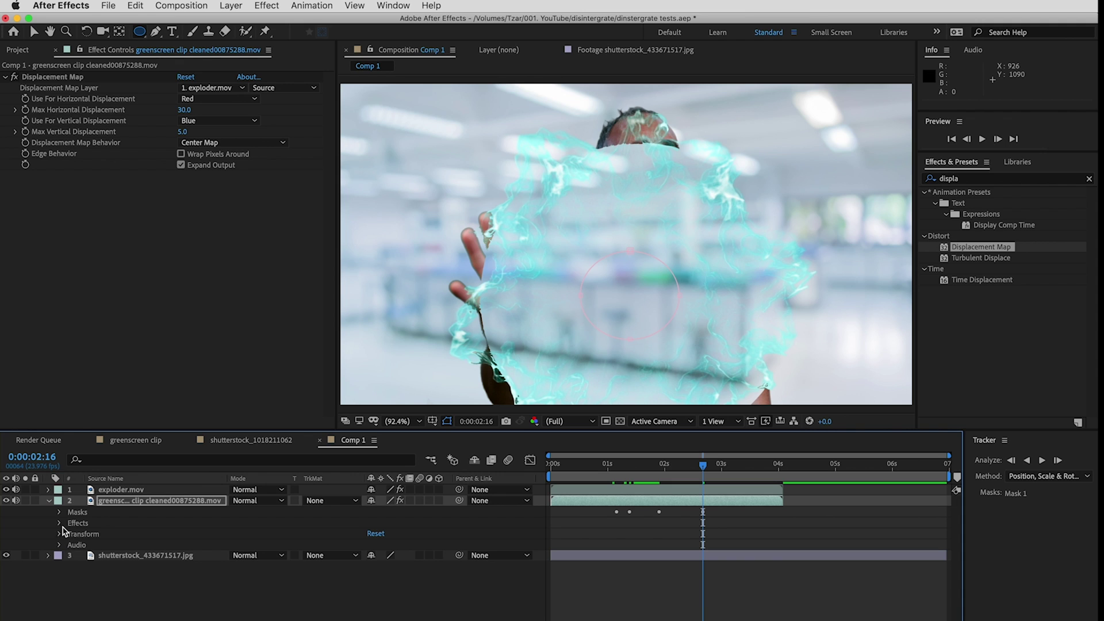
{"action": "left_click", "coordinate": [60, 524]}
{"action": "left_click", "coordinate": [60, 545]}
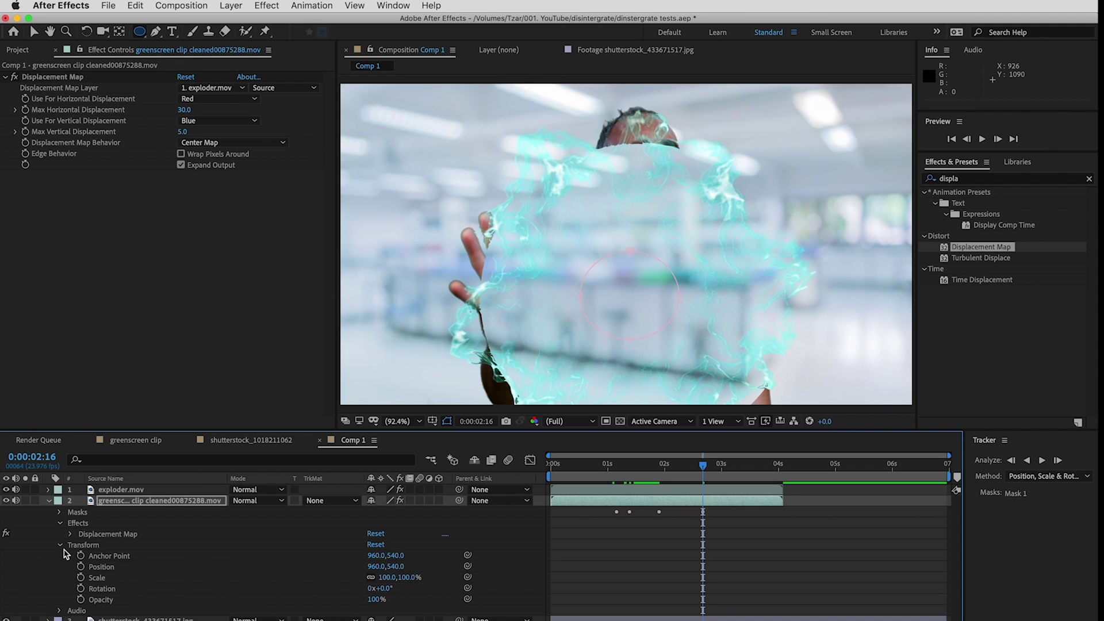
- Keyframe the greenscreen clip's Opacity to fade out from 0:00:02:16 to 0:00:02:21, then preview
{"action": "left_click", "coordinate": [81, 600]}
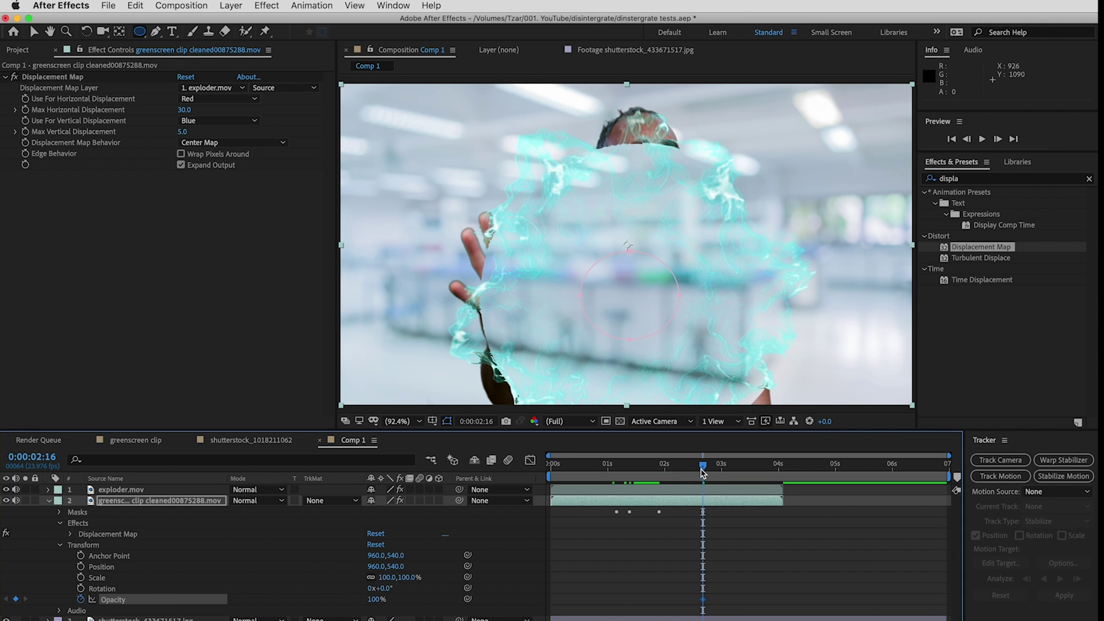
{"action": "left_click_drag", "start_coordinate": [702, 470], "coordinate": [714, 469]}
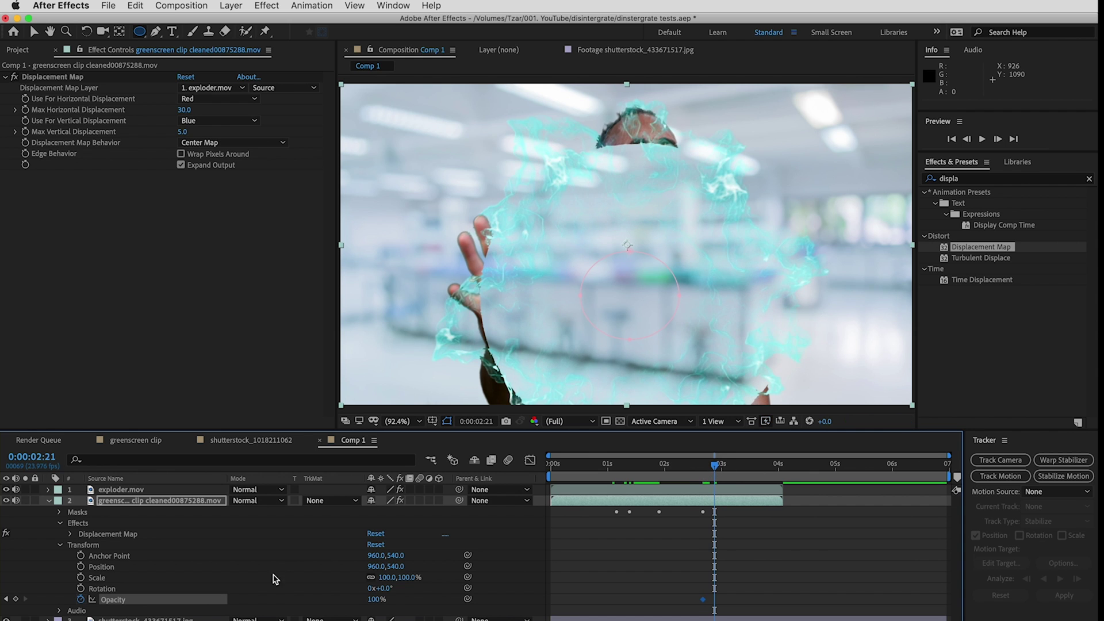
{"action": "left_click_drag", "start_coordinate": [392, 592], "coordinate": [316, 602]}
{"action": "key", "text": "cmd+z"}
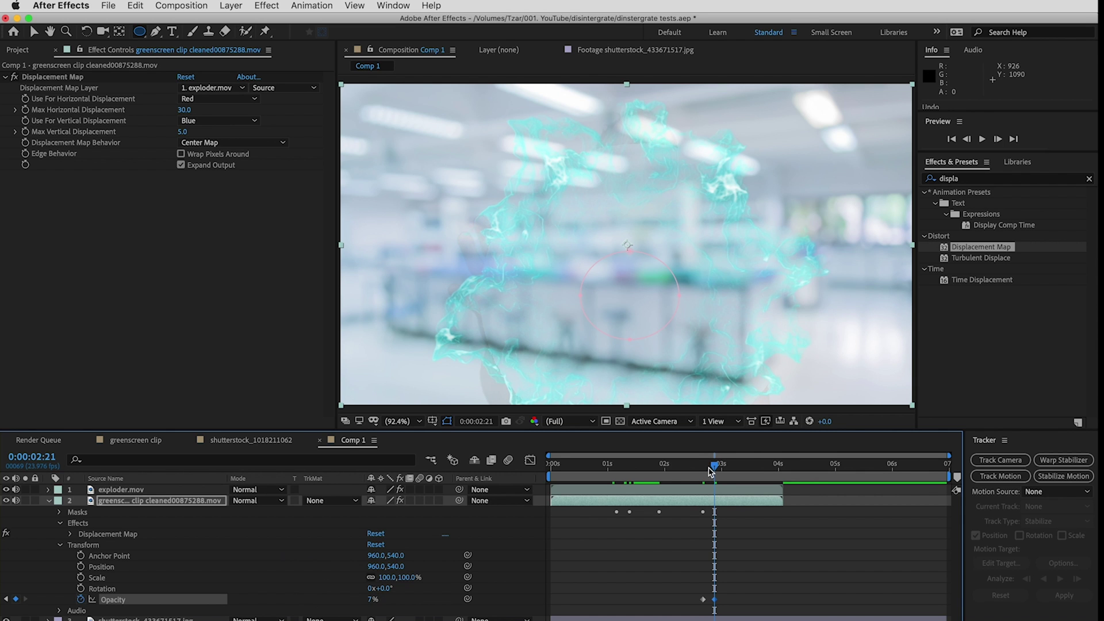
{"action": "mouse_move", "coordinate": [710, 472]}
{"action": "left_mouse_down"}
{"action": "mouse_move", "coordinate": [621, 464]}
{"action": "mouse_move", "coordinate": [732, 465]}
{"action": "mouse_move", "coordinate": [645, 467]}
{"action": "mouse_move", "coordinate": [697, 464]}
{"action": "left_mouse_up"}
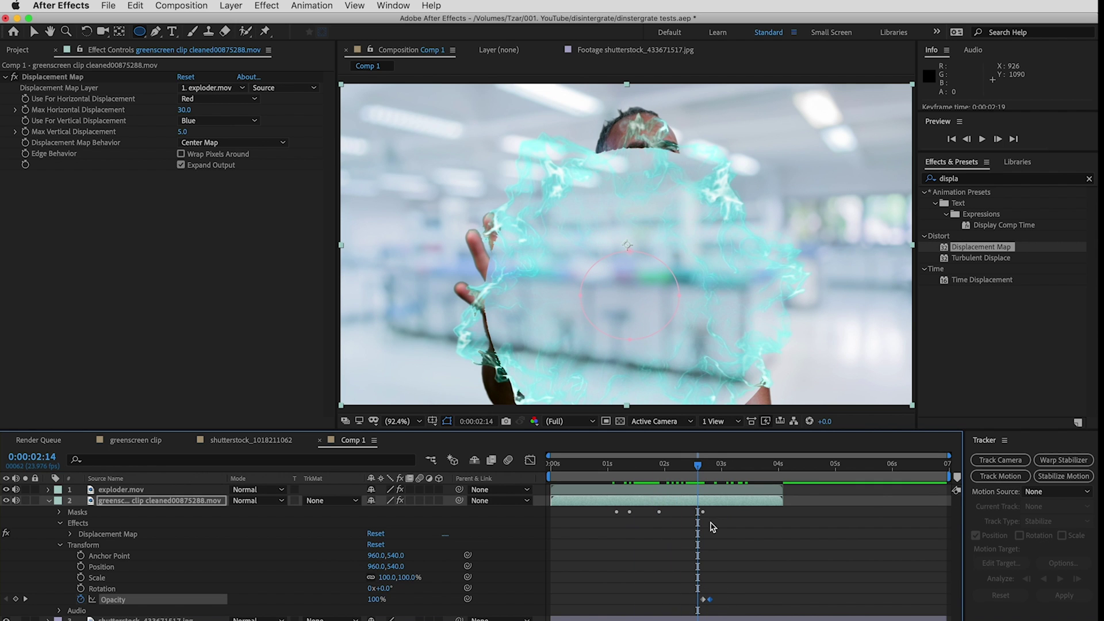
{"action": "key", "text": "space"}
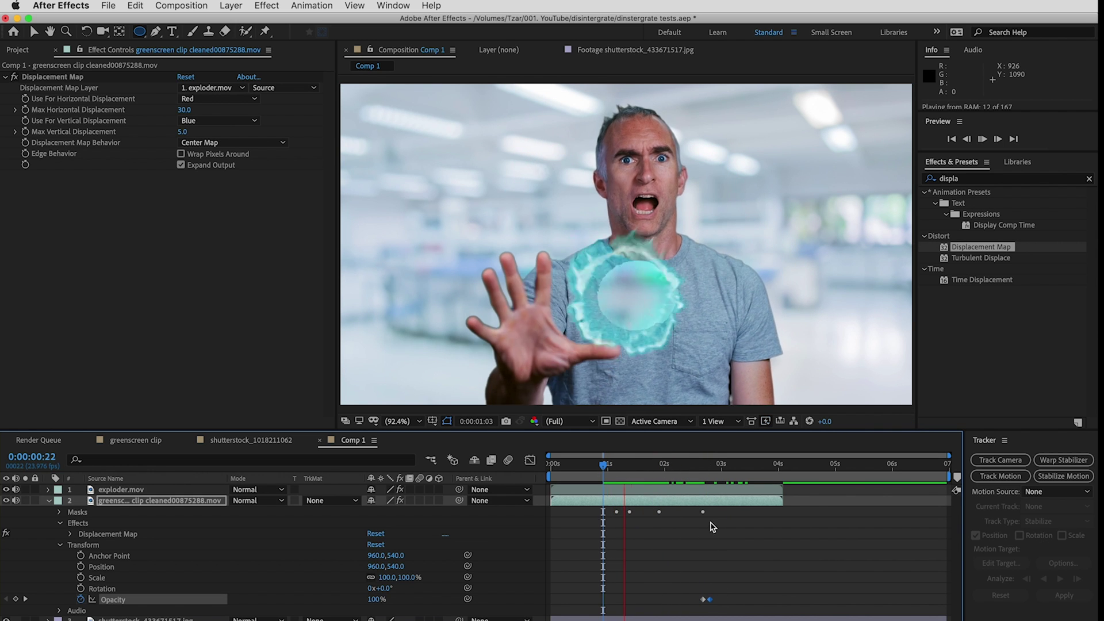
- Duplicate the exploder.mov layer and move the copy beneath the greenscreen clip
{"action": "left_click", "coordinate": [499, 460]}
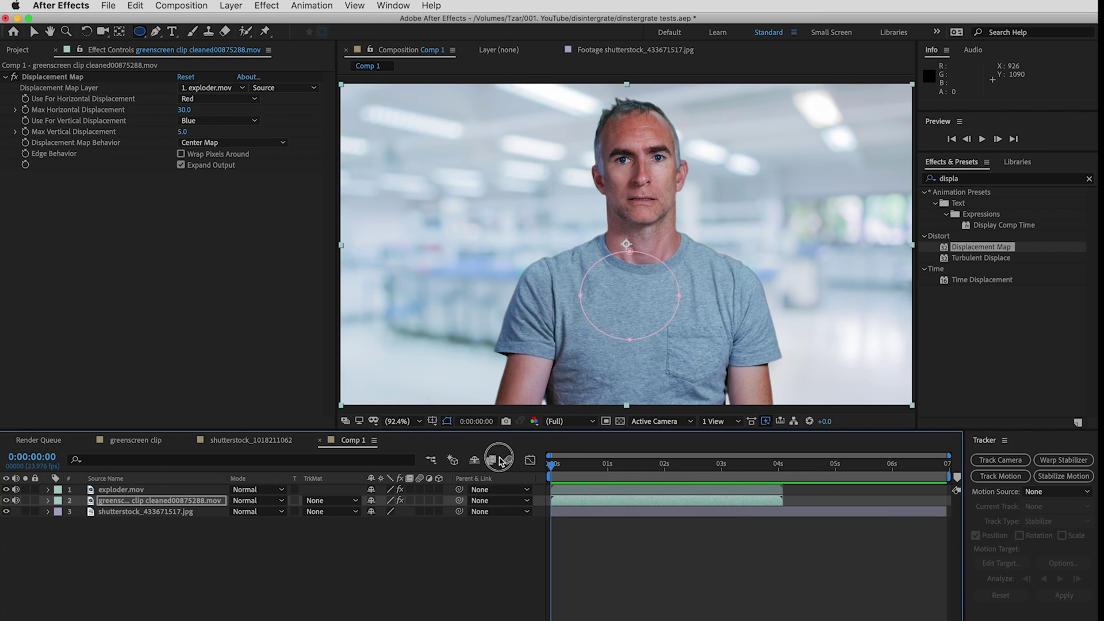
{"action": "left_click", "coordinate": [102, 567]}
{"action": "left_click", "coordinate": [120, 489]}
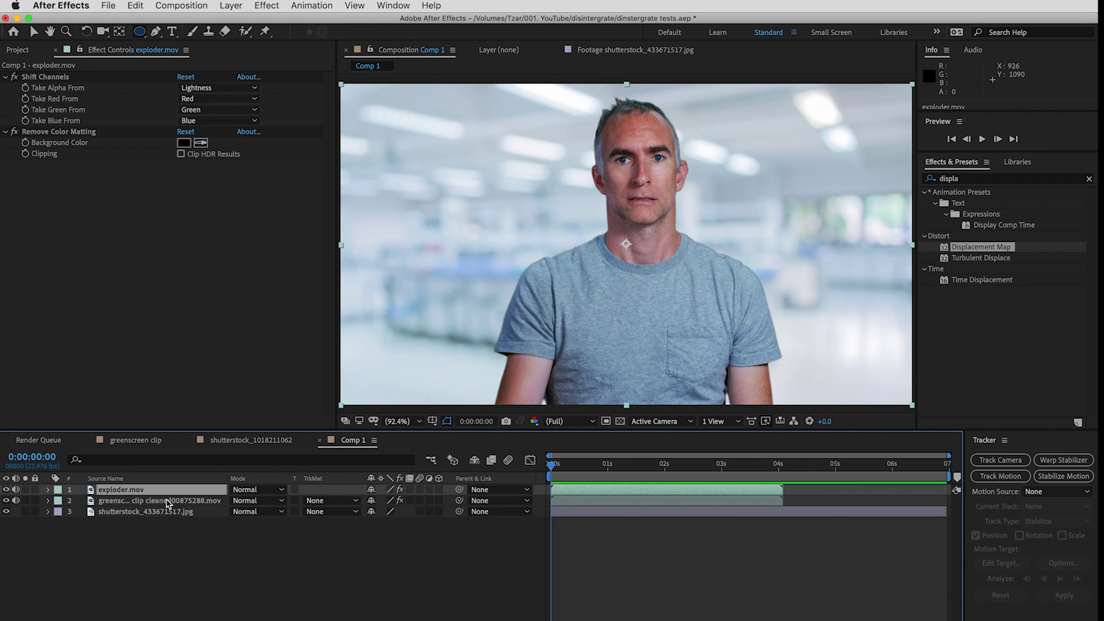
{"action": "key", "text": "super+d"}
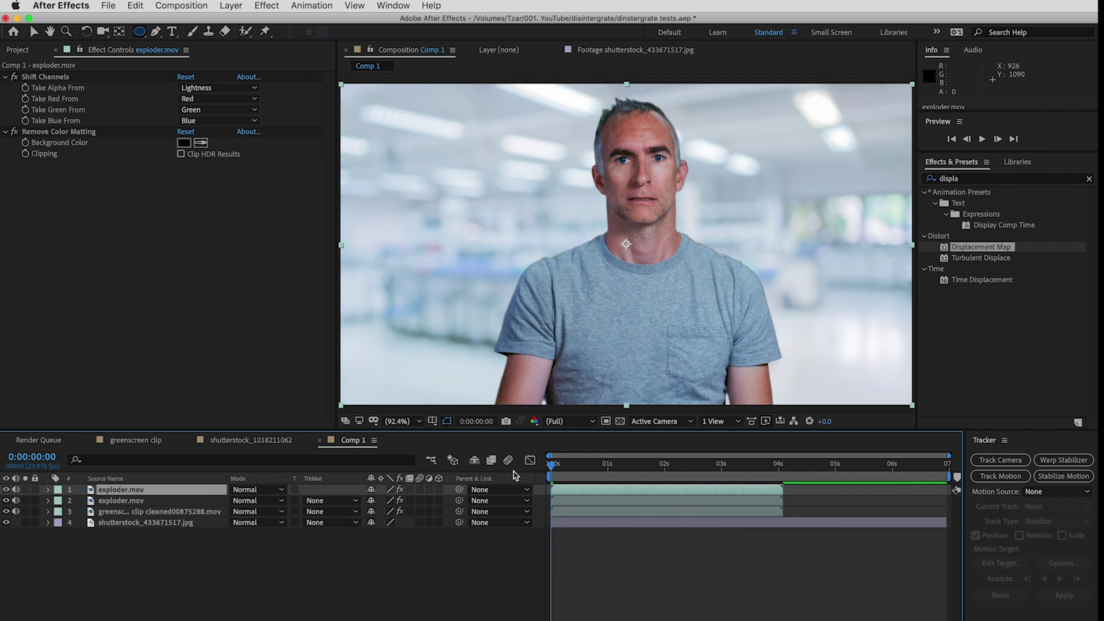
{"action": "left_click_drag", "start_coordinate": [111, 490], "coordinate": [112, 520]}
- Apply Invert to the lower exploder copy and shift it slightly later in time
{"action": "left_click", "coordinate": [915, 179]}
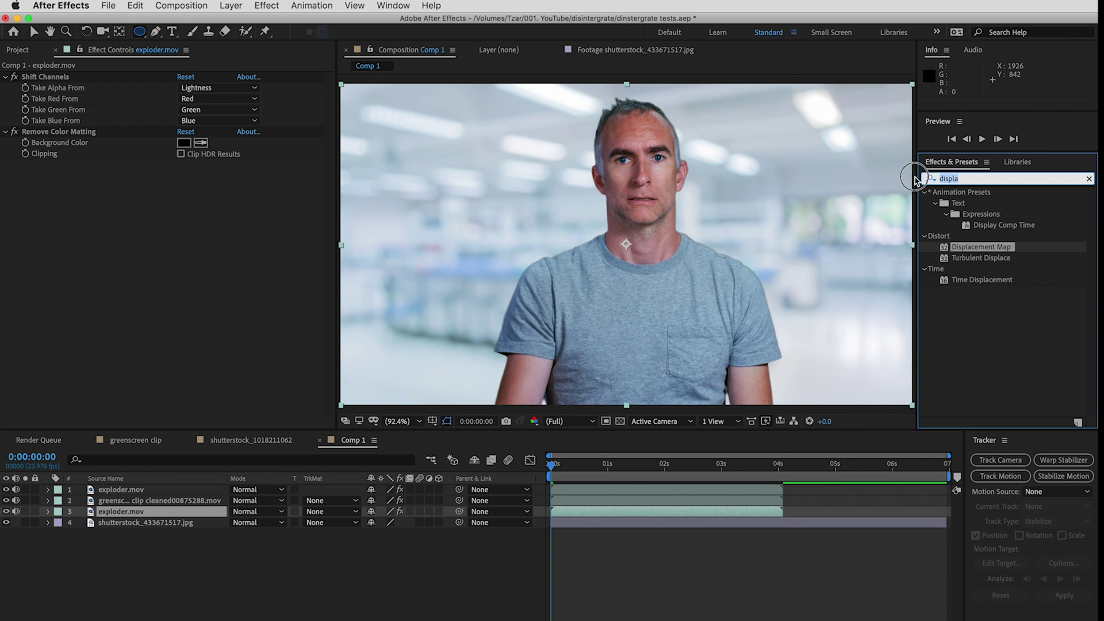
{"action": "type", "text": "in"}
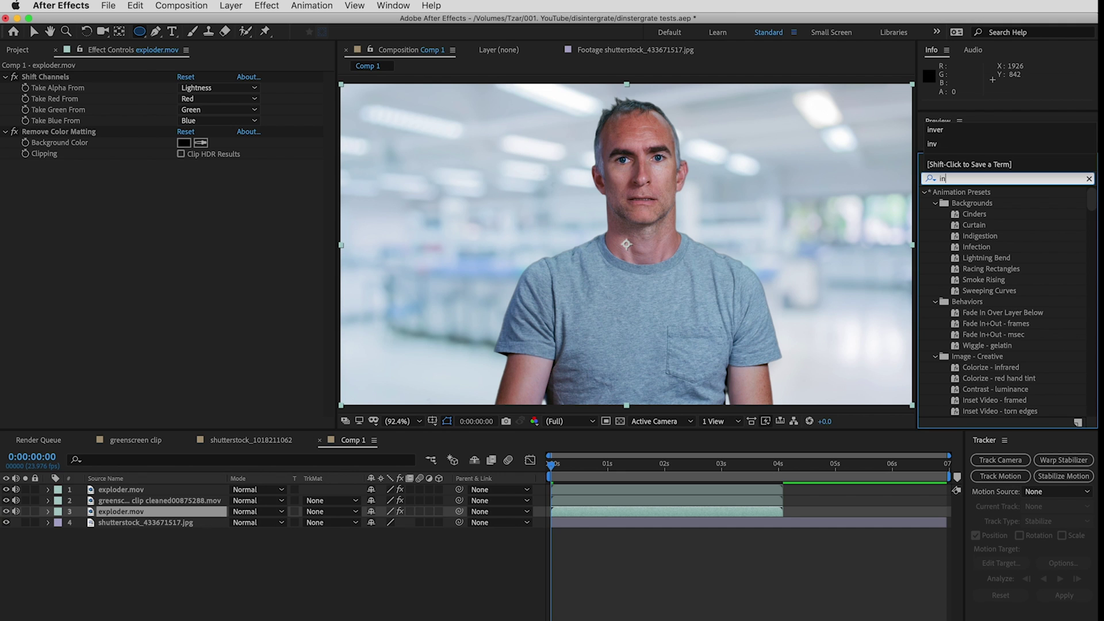
{"action": "type", "text": "v"}
{"action": "left_click_drag", "start_coordinate": [972, 236], "coordinate": [583, 513]}
{"action": "left_click_drag", "start_coordinate": [561, 466], "coordinate": [650, 469]}
{"action": "left_click_drag", "start_coordinate": [624, 513], "coordinate": [635, 514]}
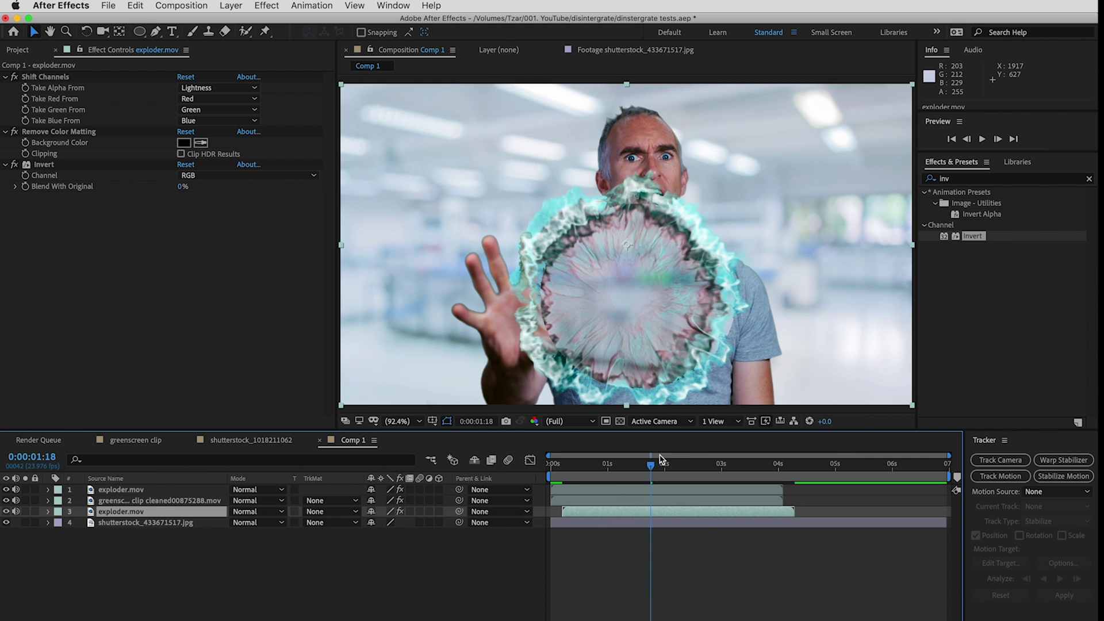
{"action": "left_click_drag", "start_coordinate": [661, 460], "coordinate": [541, 467]}
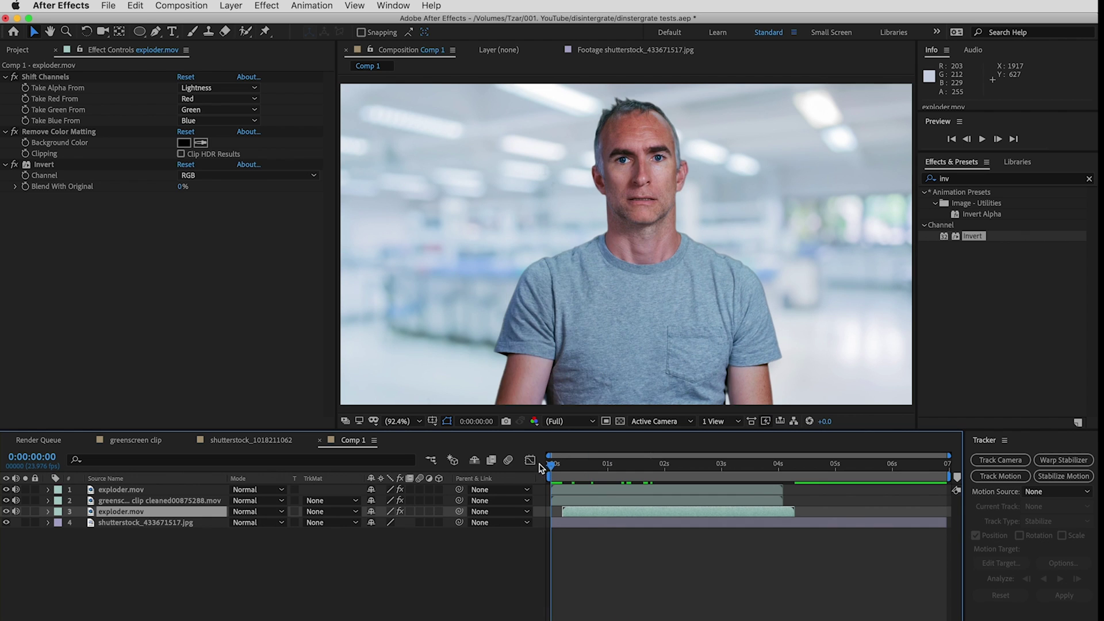
{"action": "key", "text": "space"}
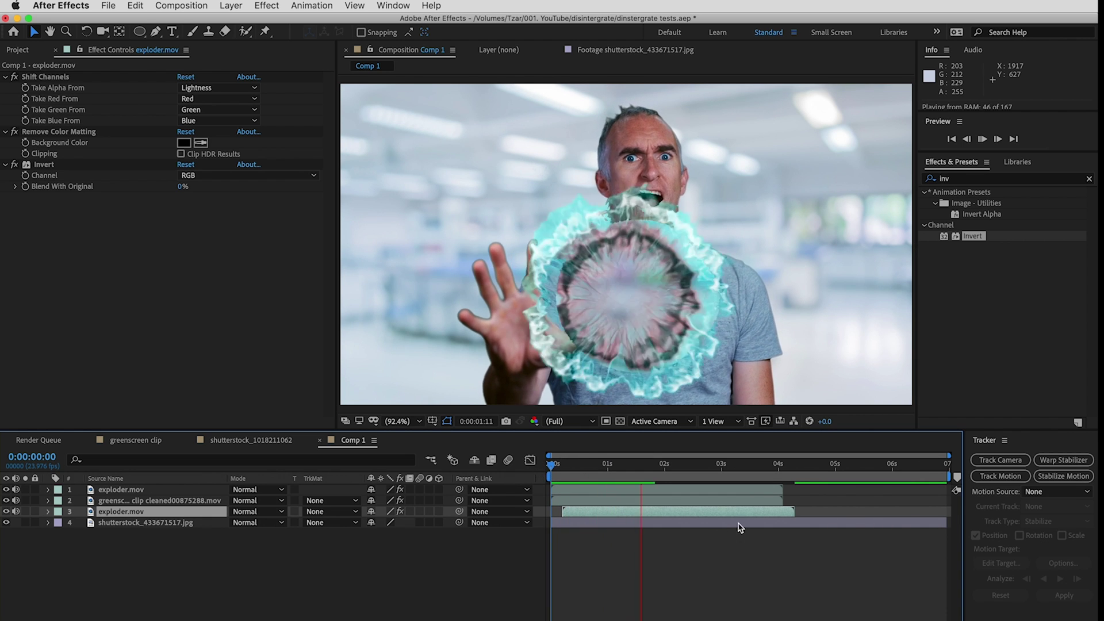
{"action": "left_click_drag", "start_coordinate": [720, 464], "coordinate": [549, 462]}
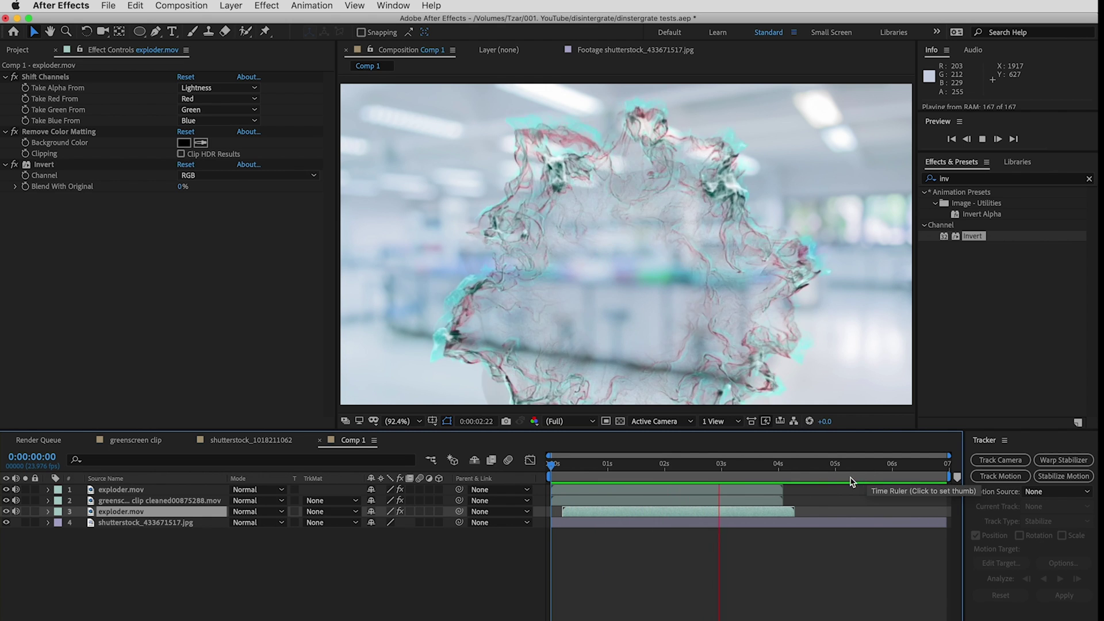
{"action": "left_click_drag", "start_coordinate": [718, 463], "coordinate": [534, 468]}
{"action": "key", "text": "space"}
{"action": "key", "text": "space"}
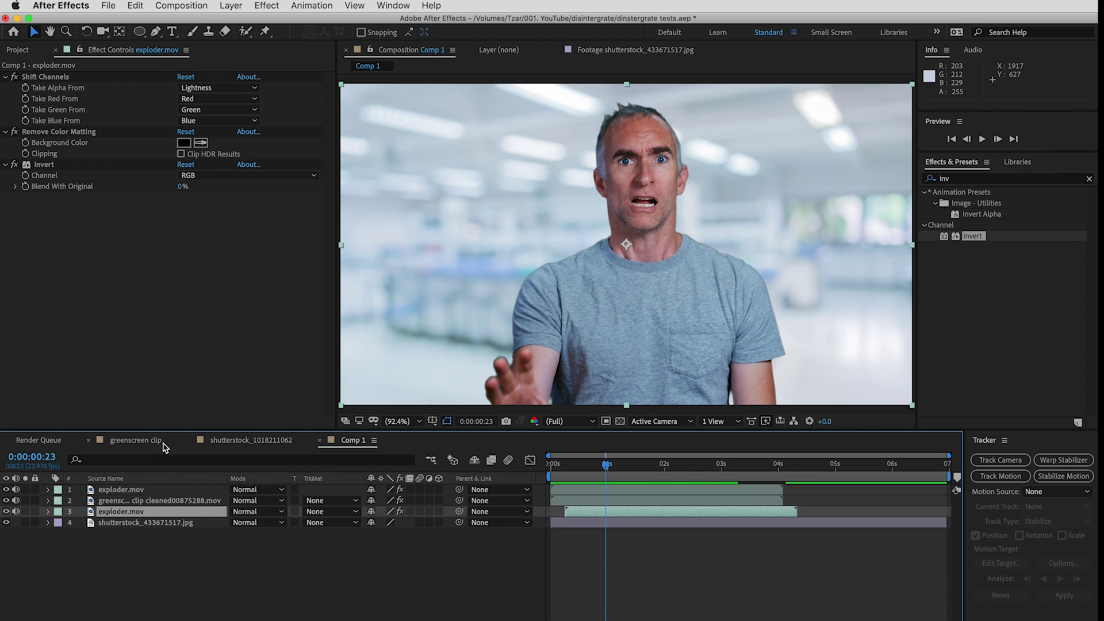
- Apply CC Light Burst 2.5 to the greenscreen clip, centred at 979.5,687.2 on the chest
{"action": "left_click", "coordinate": [151, 501]}
{"action": "left_click", "coordinate": [939, 178]}
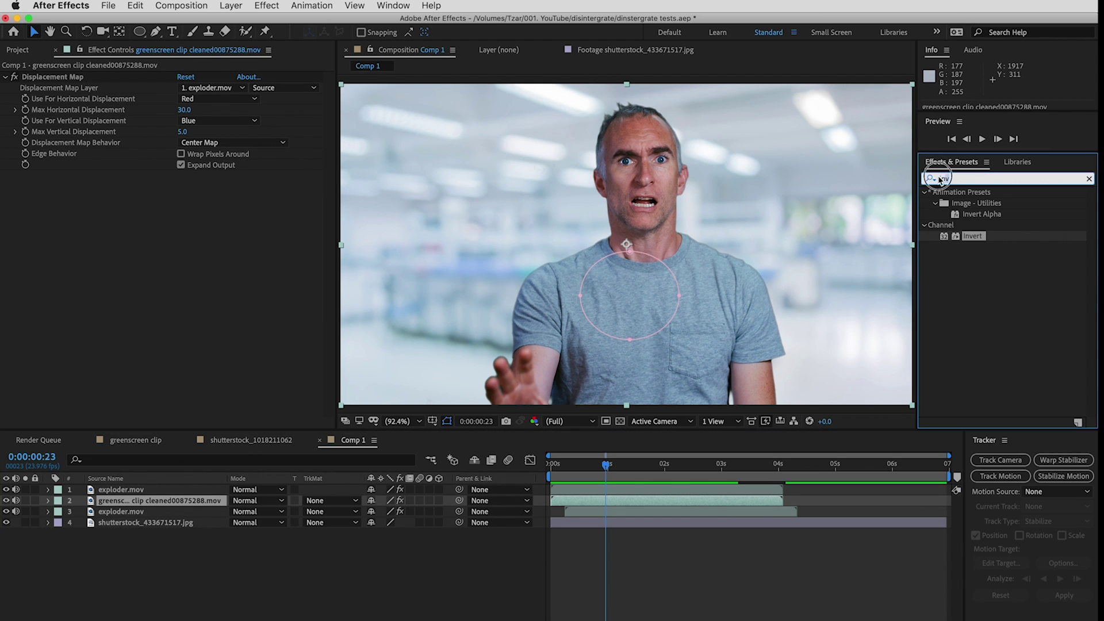
{"action": "type", "text": "light"}
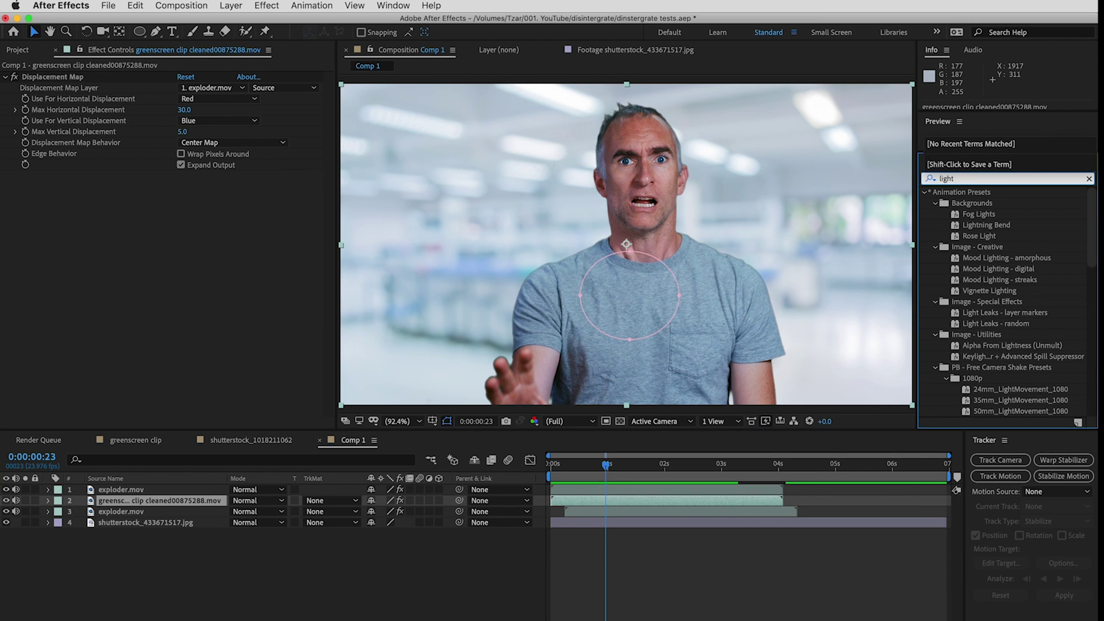
{"action": "type", "text": " e"}
{"action": "key", "text": "BackSpace"}
{"action": "key", "text": "BackSpace"}
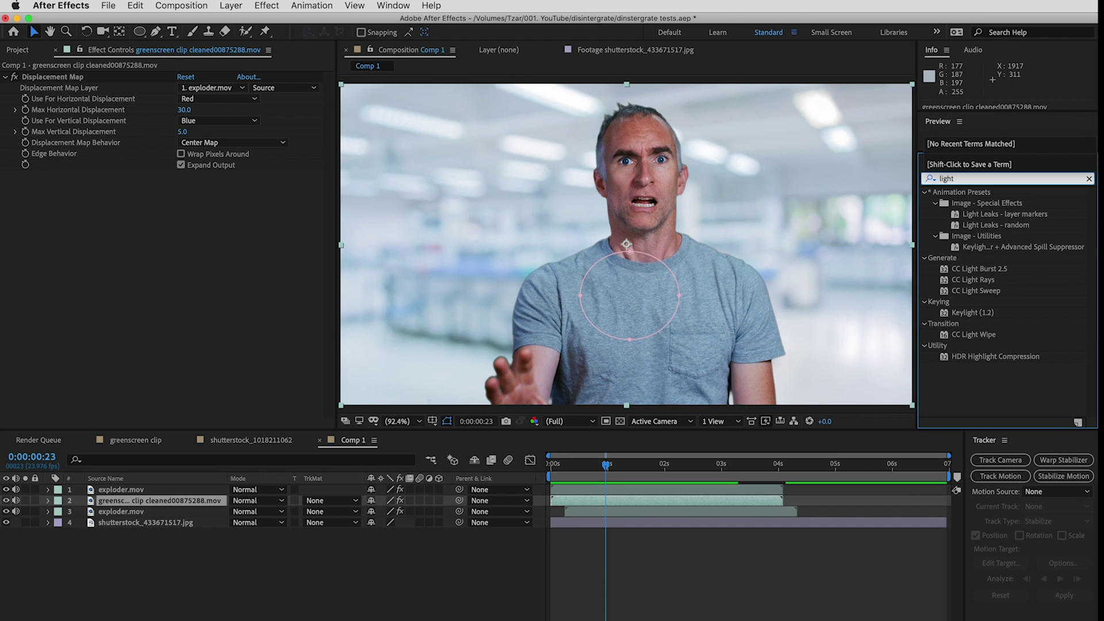
{"action": "left_click_drag", "start_coordinate": [978, 269], "coordinate": [619, 499]}
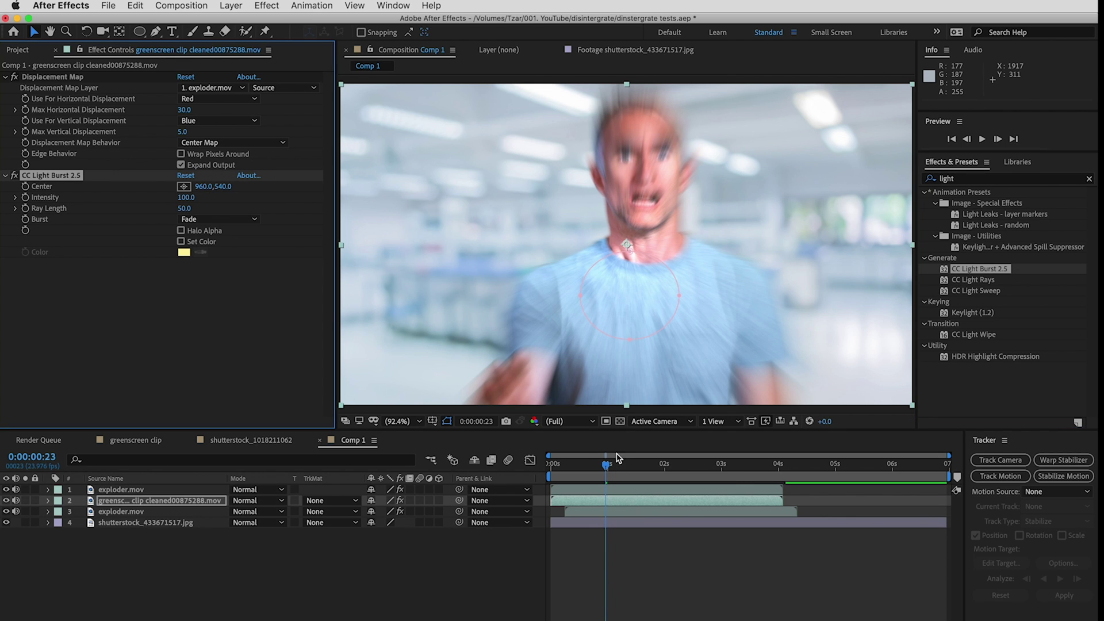
{"action": "left_click_drag", "start_coordinate": [626, 244], "coordinate": [631, 291]}
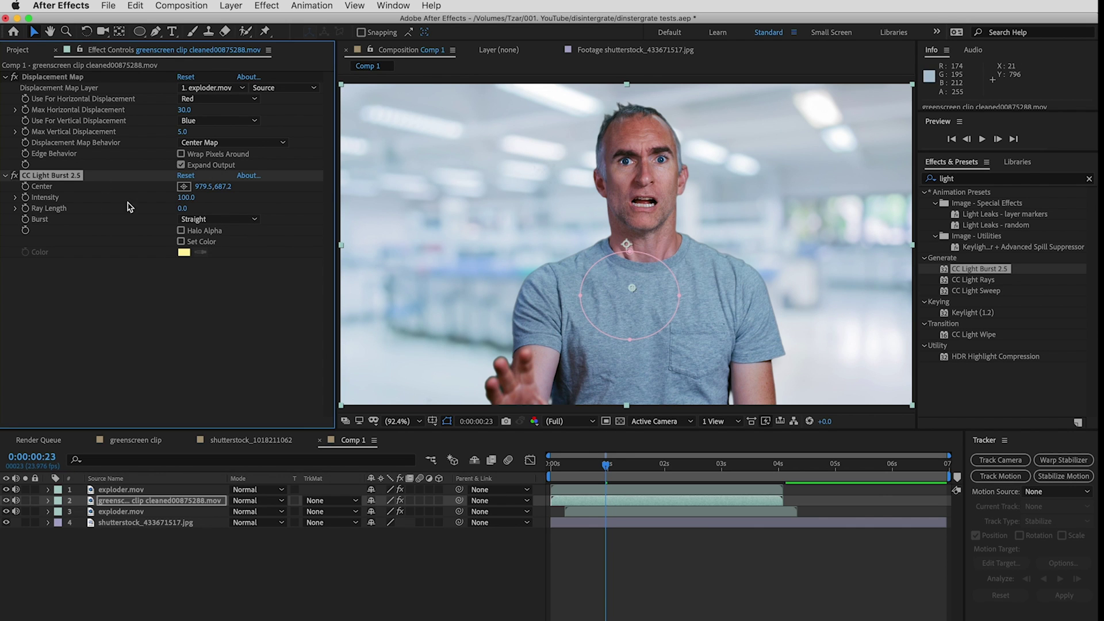
{"action": "mouse_move", "coordinate": [606, 464]}
{"action": "left_mouse_down"}
{"action": "mouse_move", "coordinate": [595, 467]}
{"action": "mouse_move", "coordinate": [620, 473]}
{"action": "left_mouse_up"}
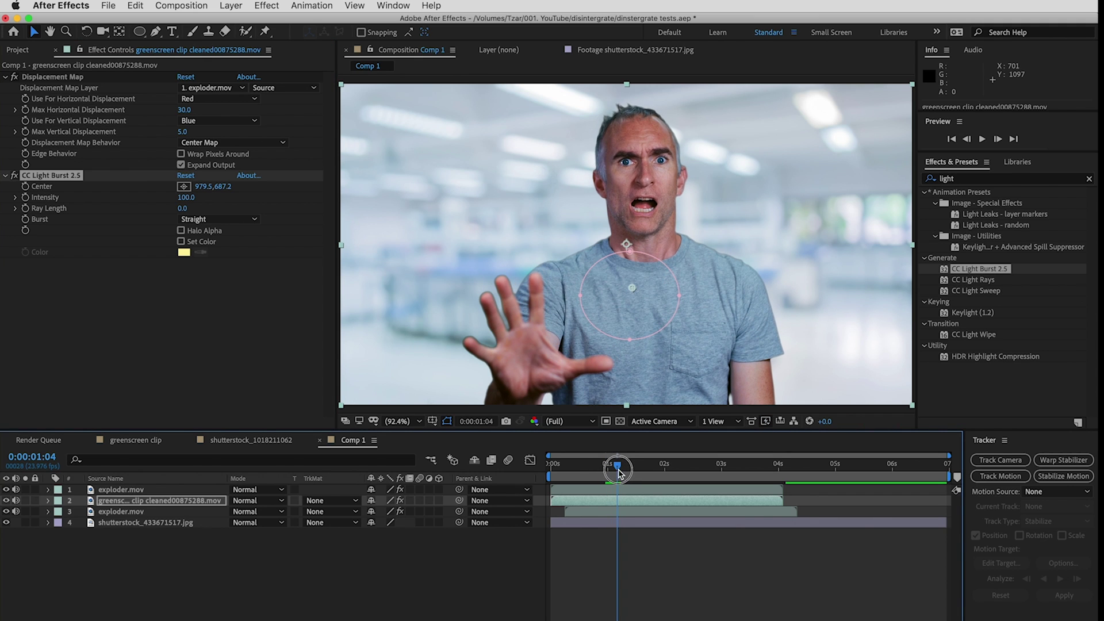
- Keyframe Ray Length from 0 to 100 at about two seconds and preview the growing burst
{"action": "left_click", "coordinate": [26, 209]}
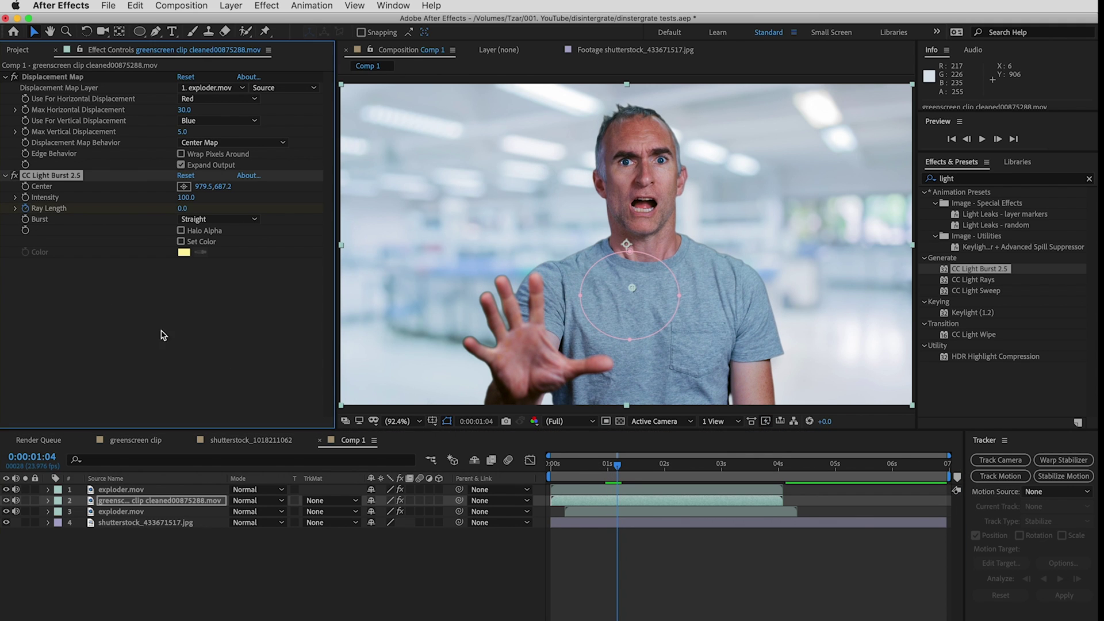
{"action": "left_click", "coordinate": [49, 500]}
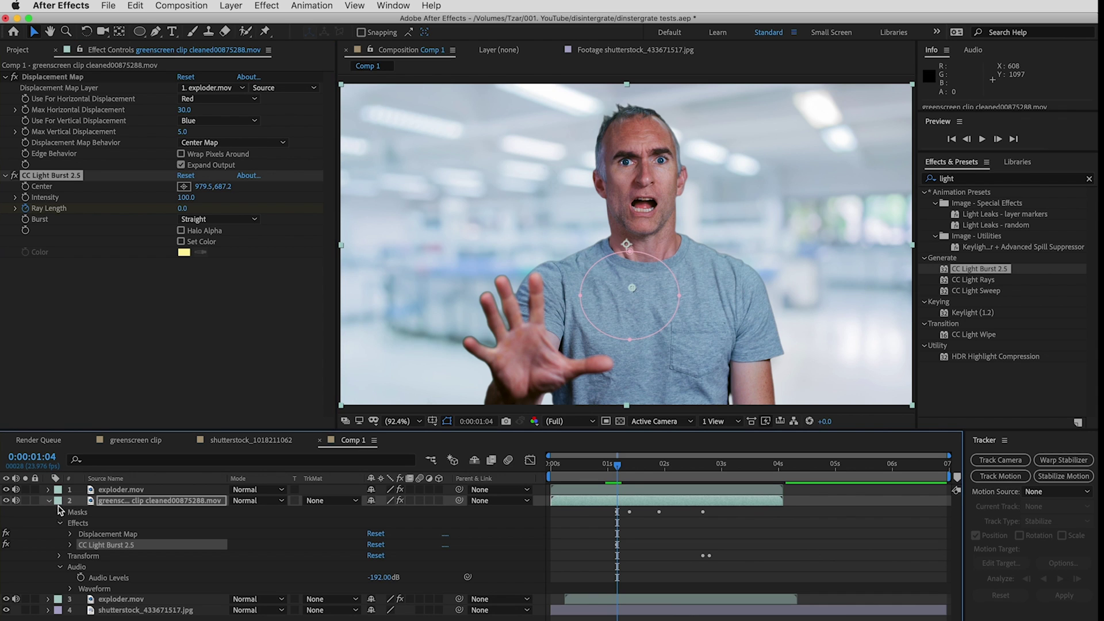
{"action": "left_click", "coordinate": [71, 544]}
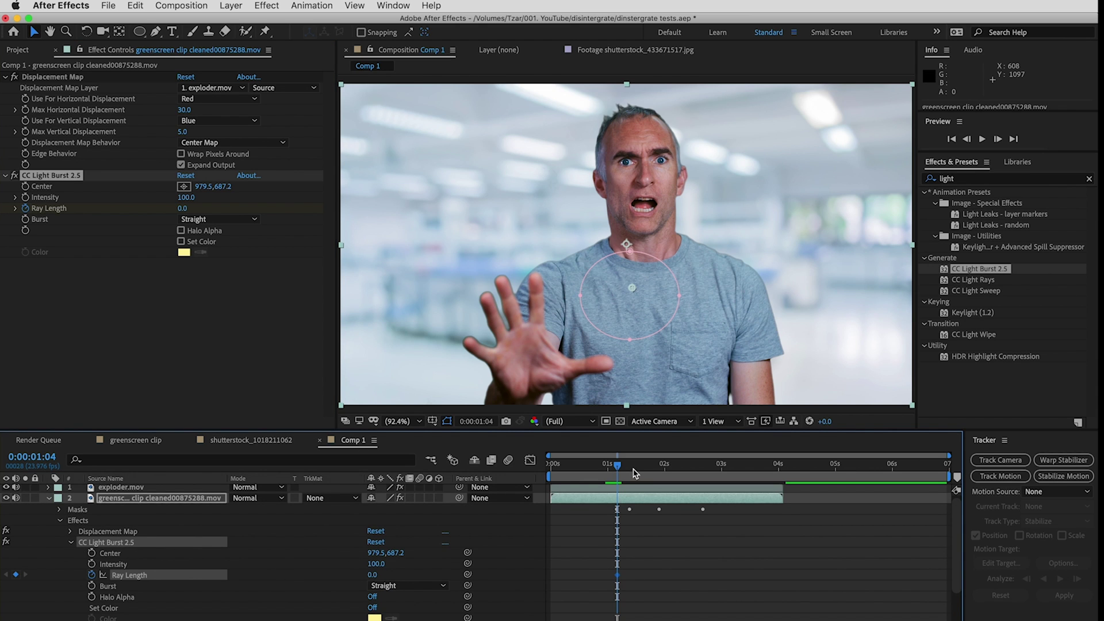
{"action": "left_click_drag", "start_coordinate": [618, 470], "coordinate": [672, 468]}
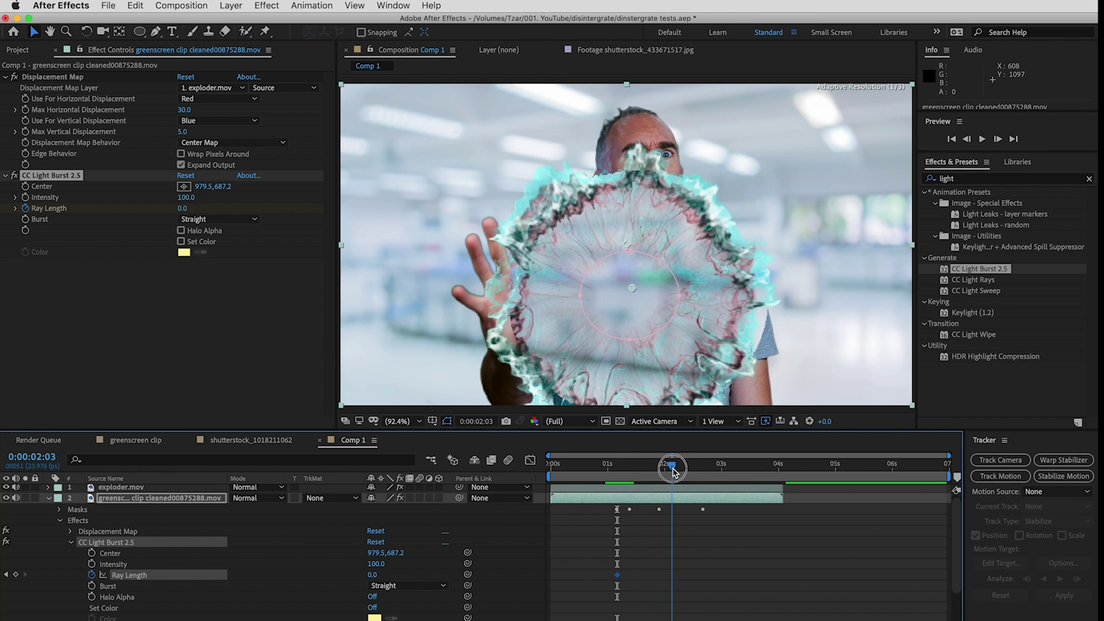
{"action": "left_click_drag", "start_coordinate": [183, 208], "coordinate": [192, 209]}
{"action": "left_click", "coordinate": [189, 209]}
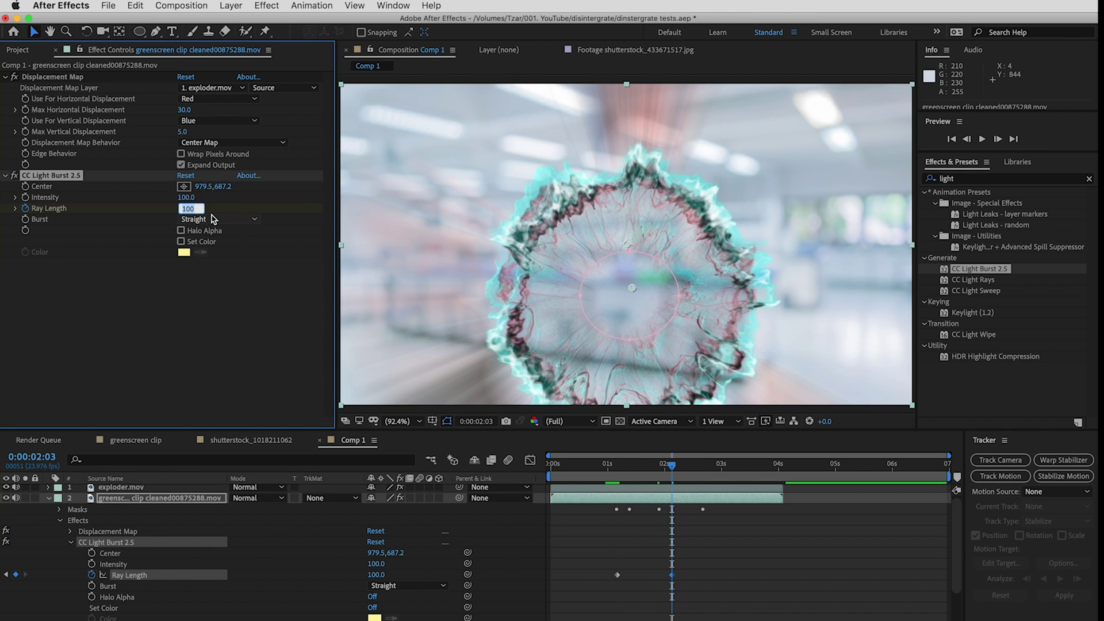
{"action": "key", "text": "space"}
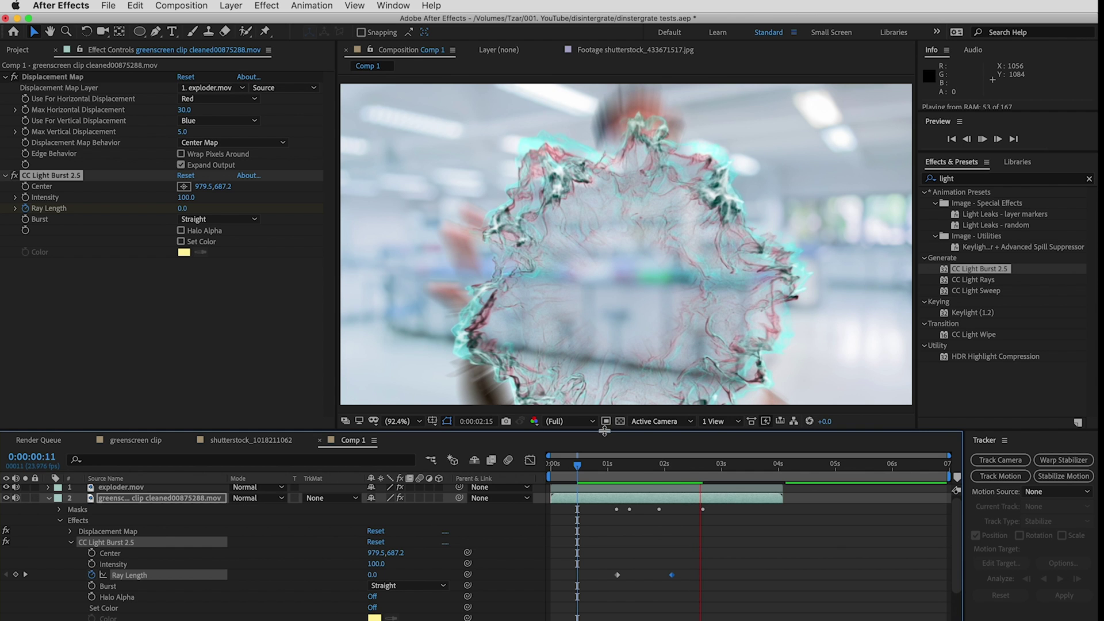
{"action": "left_click", "coordinate": [652, 477]}
- Set the light burst Intensity to 300
{"action": "left_click", "coordinate": [187, 197]}
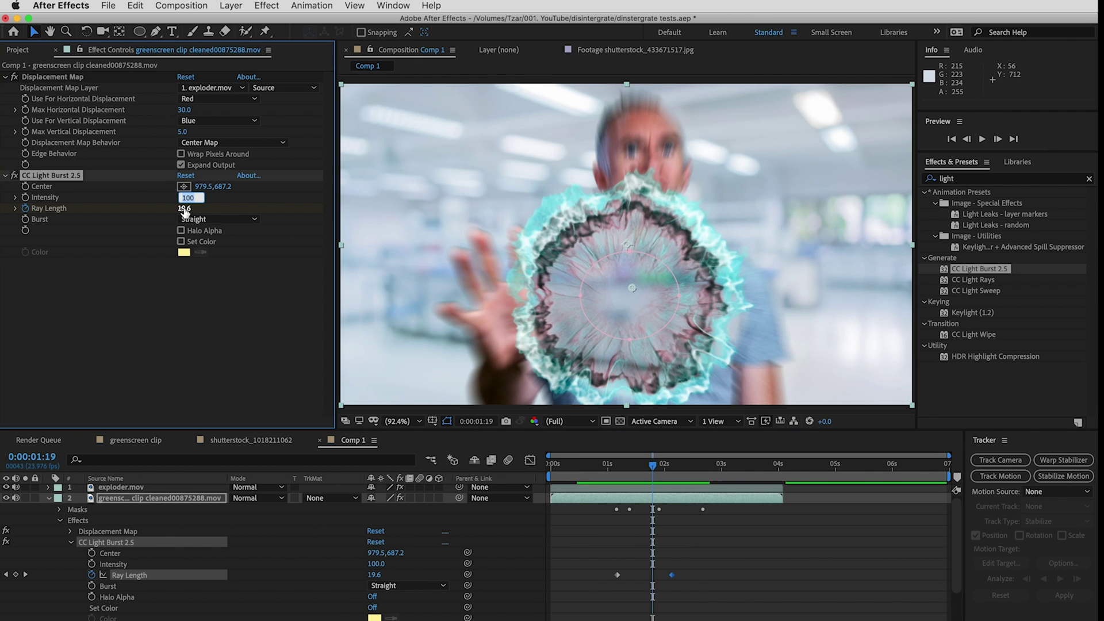
{"action": "type", "text": "300"}
{"action": "key", "text": "Return"}
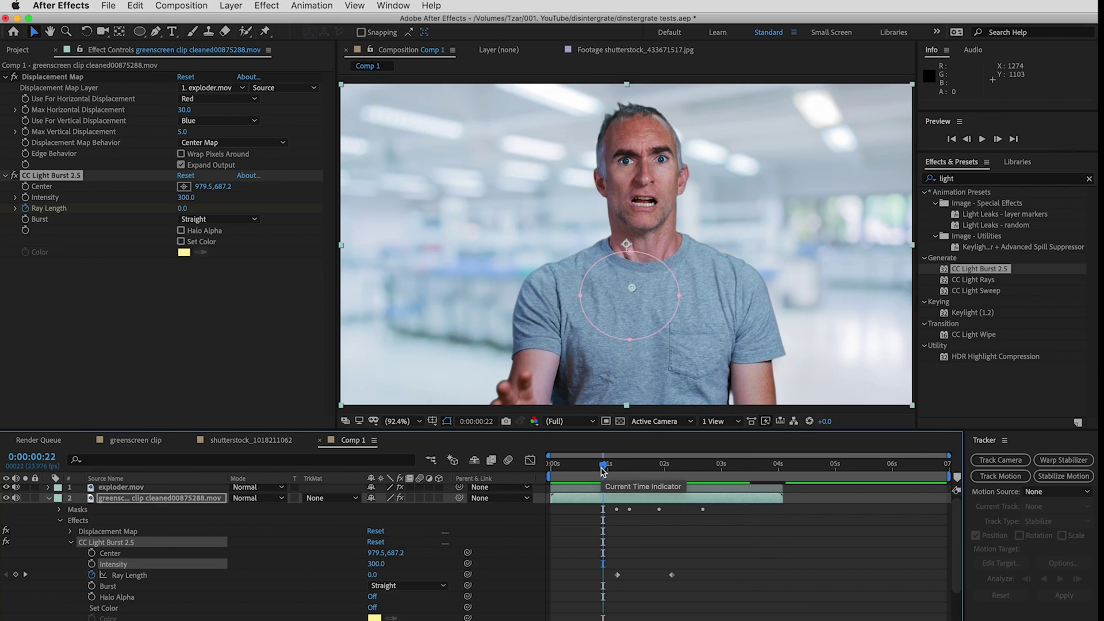
{"action": "left_click_drag", "start_coordinate": [601, 469], "coordinate": [578, 473]}
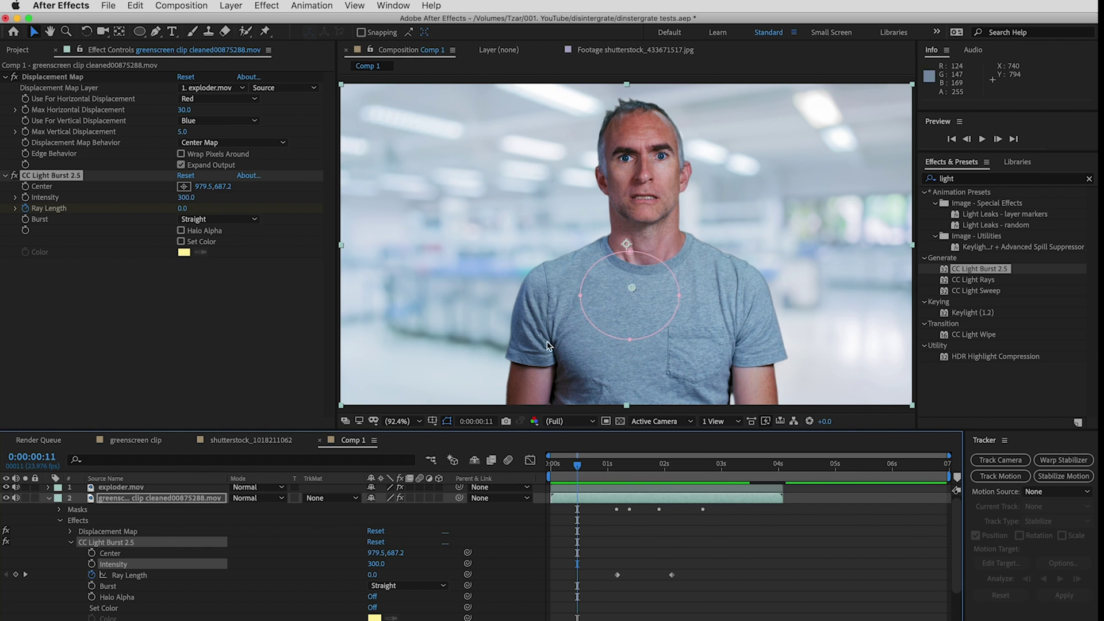
{"action": "left_click", "coordinate": [49, 498]}
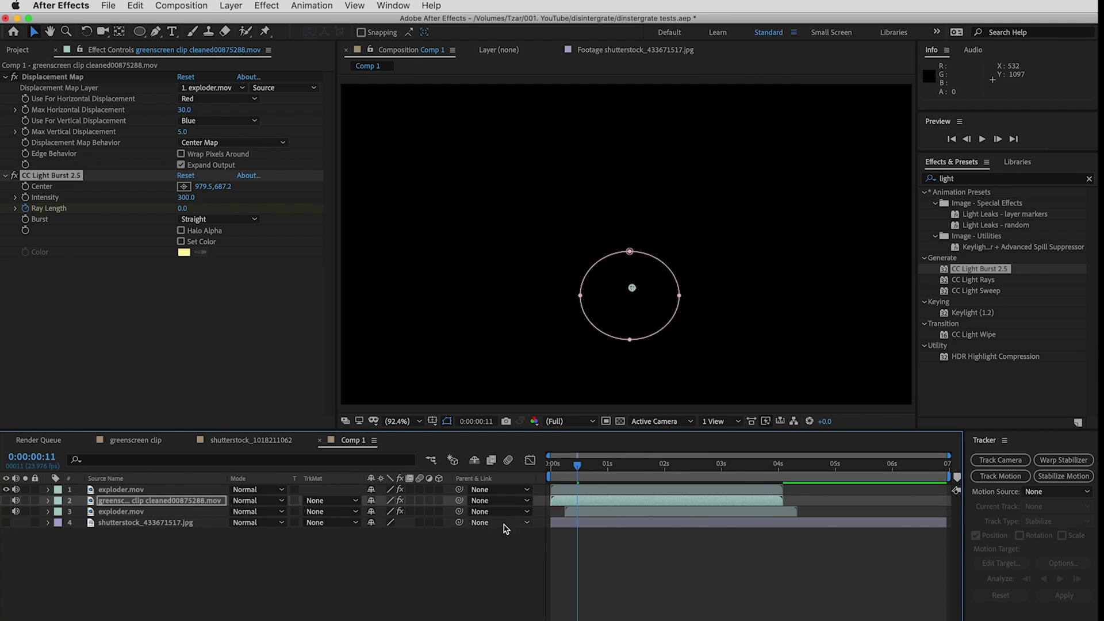
- Show the greenscreen man, hide the top exploder layer, and check the burst over him
{"action": "left_click_drag", "start_coordinate": [573, 466], "coordinate": [605, 465]}
{"action": "left_click", "coordinate": [6, 489]}
{"action": "left_click", "coordinate": [5, 500]}
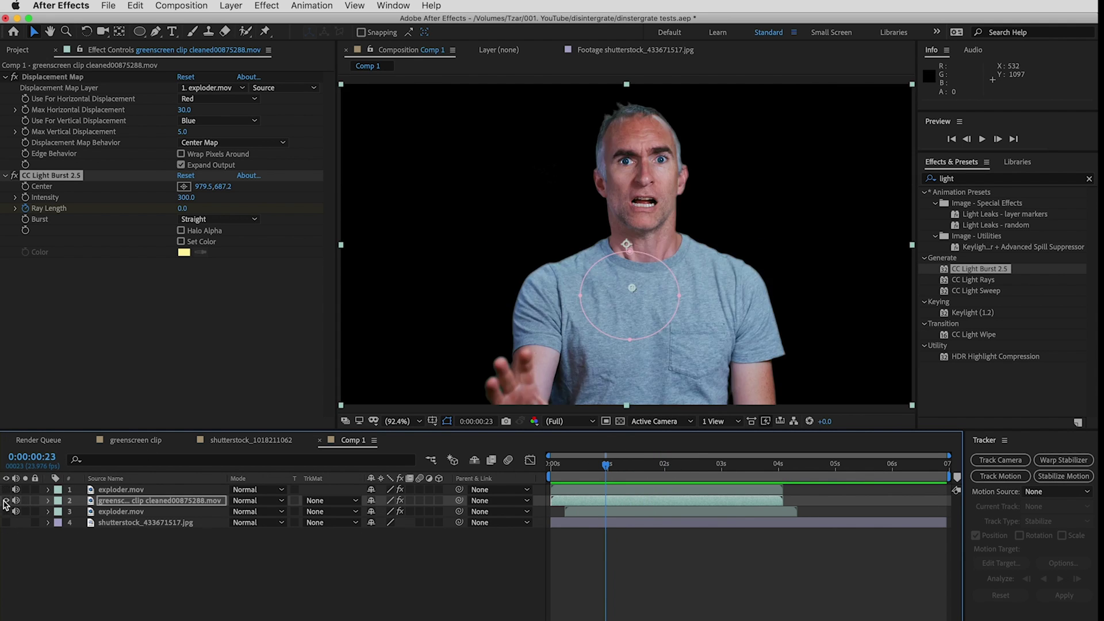
{"action": "left_click_drag", "start_coordinate": [607, 466], "coordinate": [632, 469]}
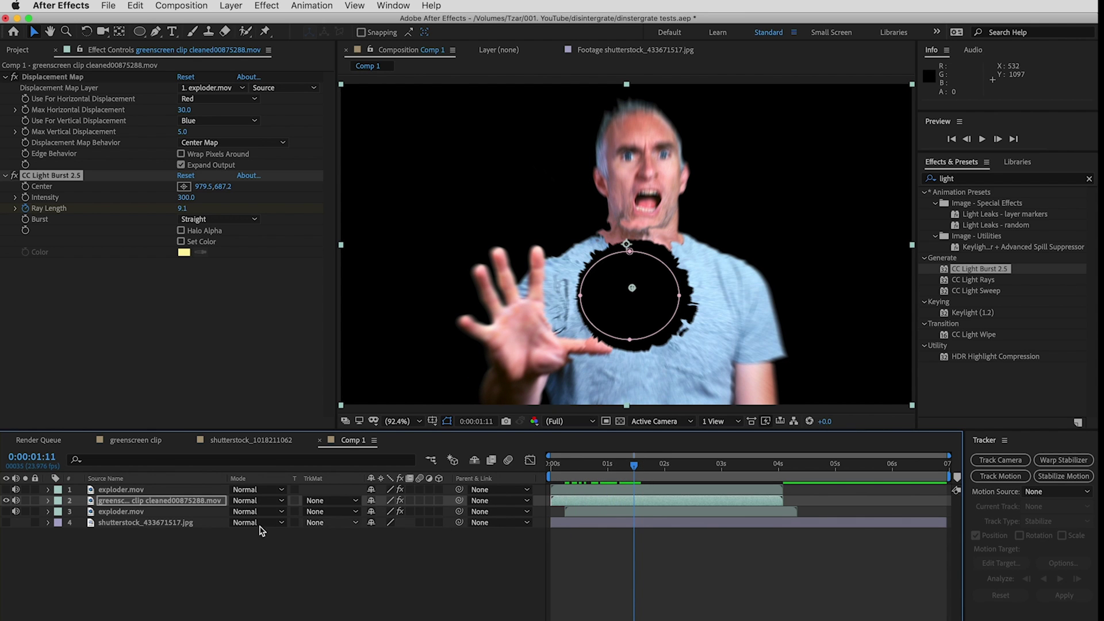
{"action": "left_click", "coordinate": [49, 501]}
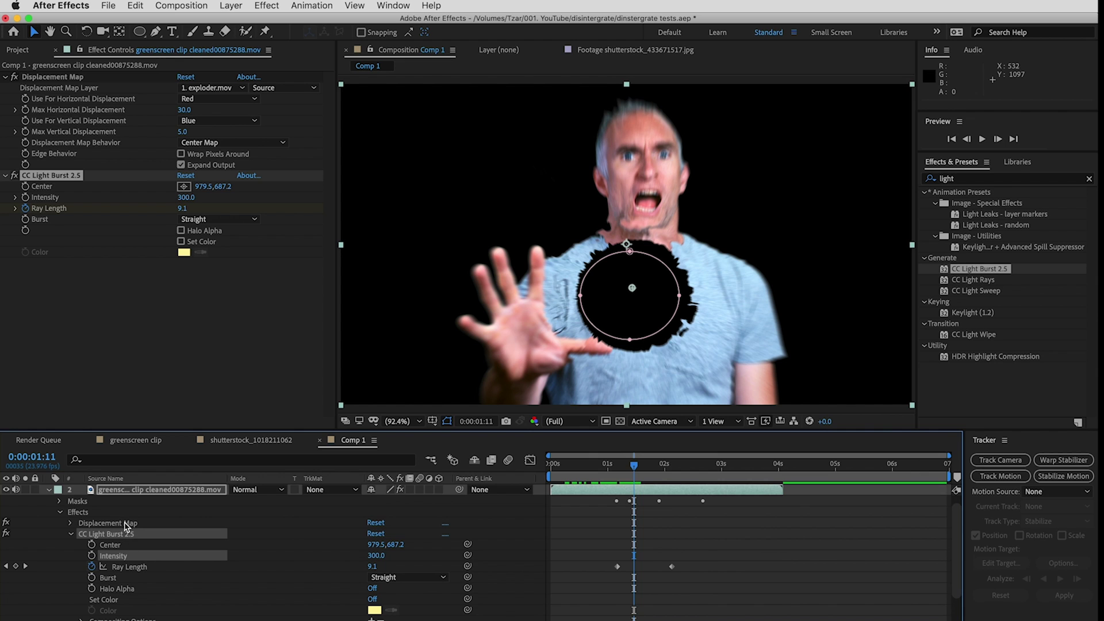
{"action": "left_click", "coordinate": [70, 534]}
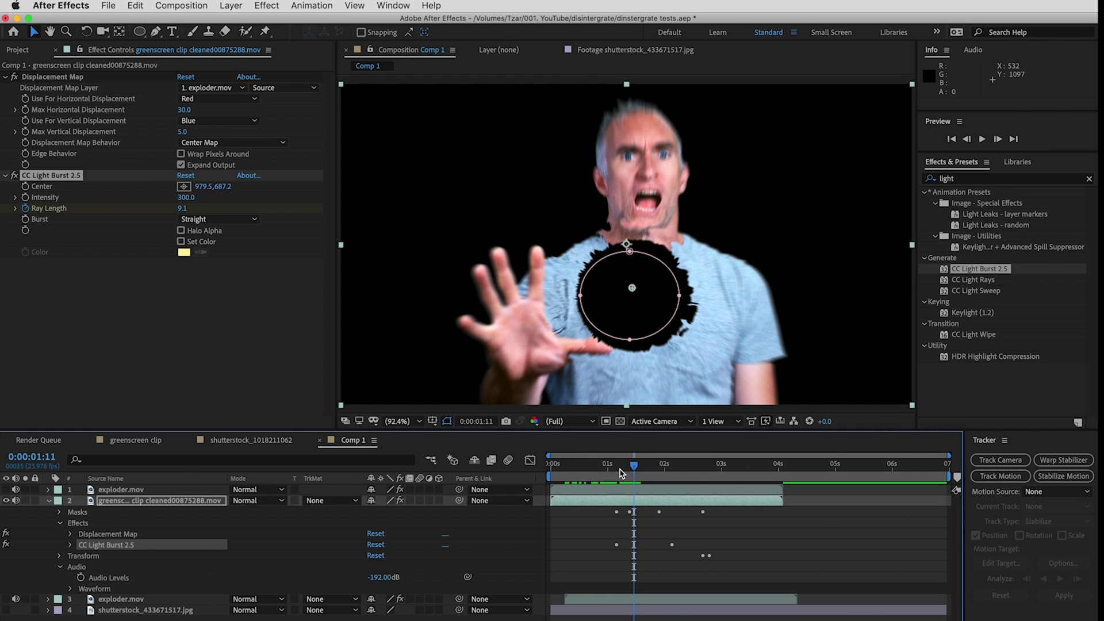
{"action": "left_click_drag", "start_coordinate": [634, 466], "coordinate": [655, 466]}
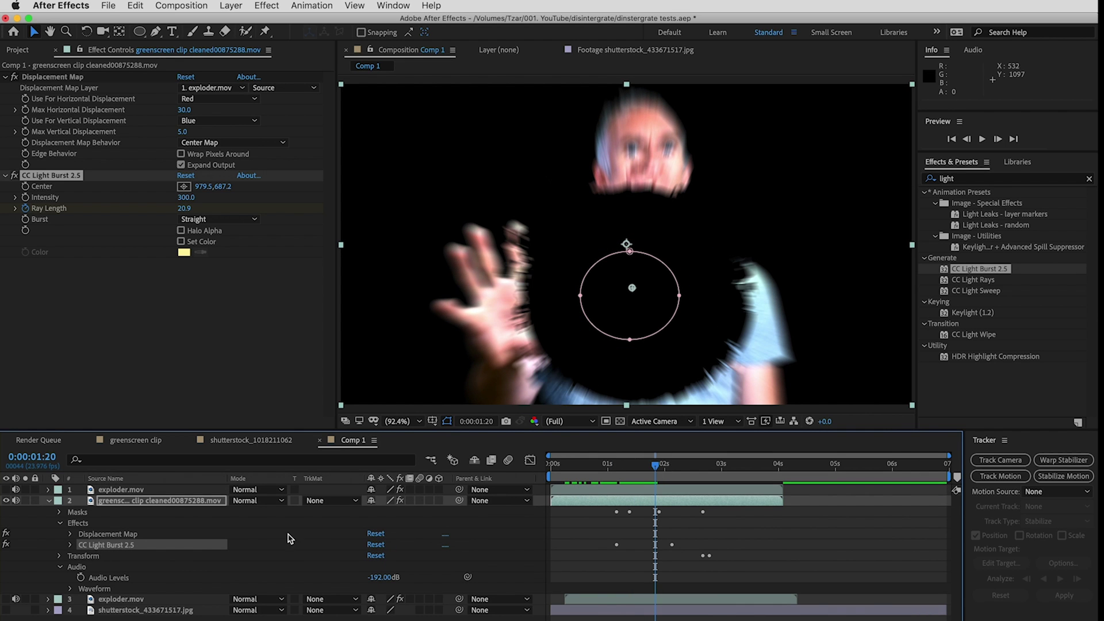
{"action": "left_click", "coordinate": [61, 524]}
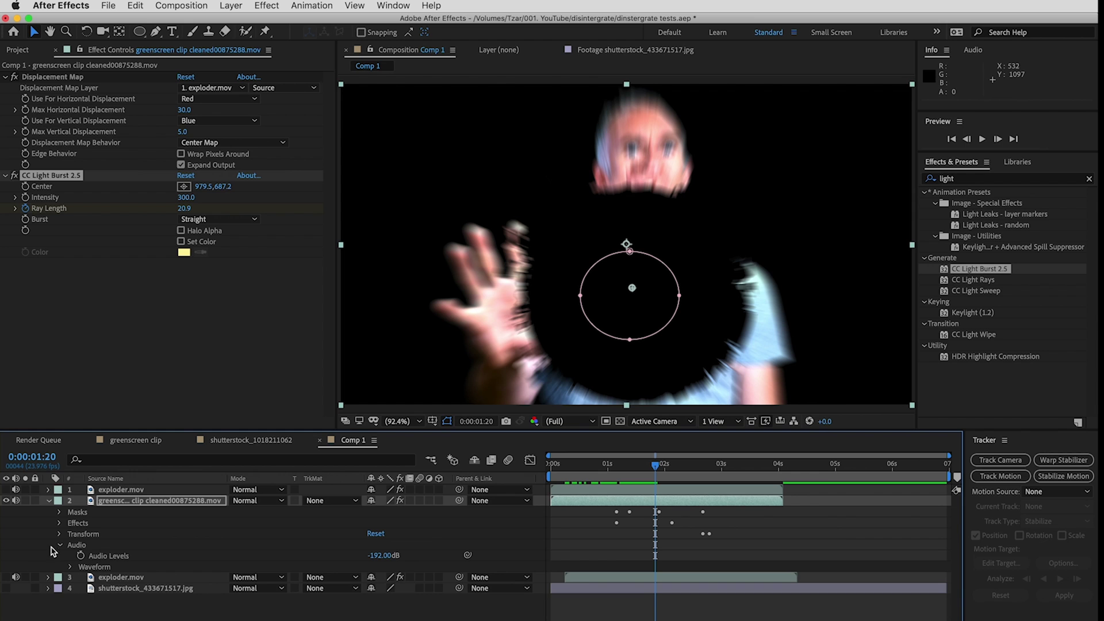
{"action": "left_click", "coordinate": [48, 500]}
- Hide the man, show the blurred lab background, and scrub through the inverted explosion
{"action": "left_click", "coordinate": [126, 511]}
{"action": "left_click_drag", "start_coordinate": [634, 465], "coordinate": [629, 466]}
{"action": "left_click", "coordinate": [6, 500]}
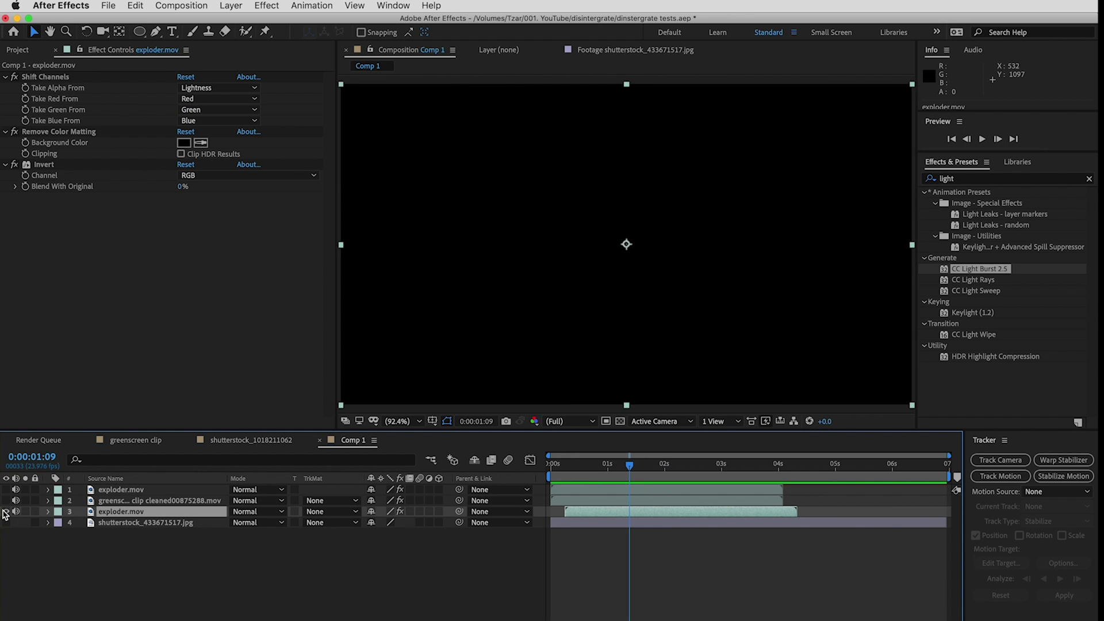
{"action": "left_click", "coordinate": [6, 522]}
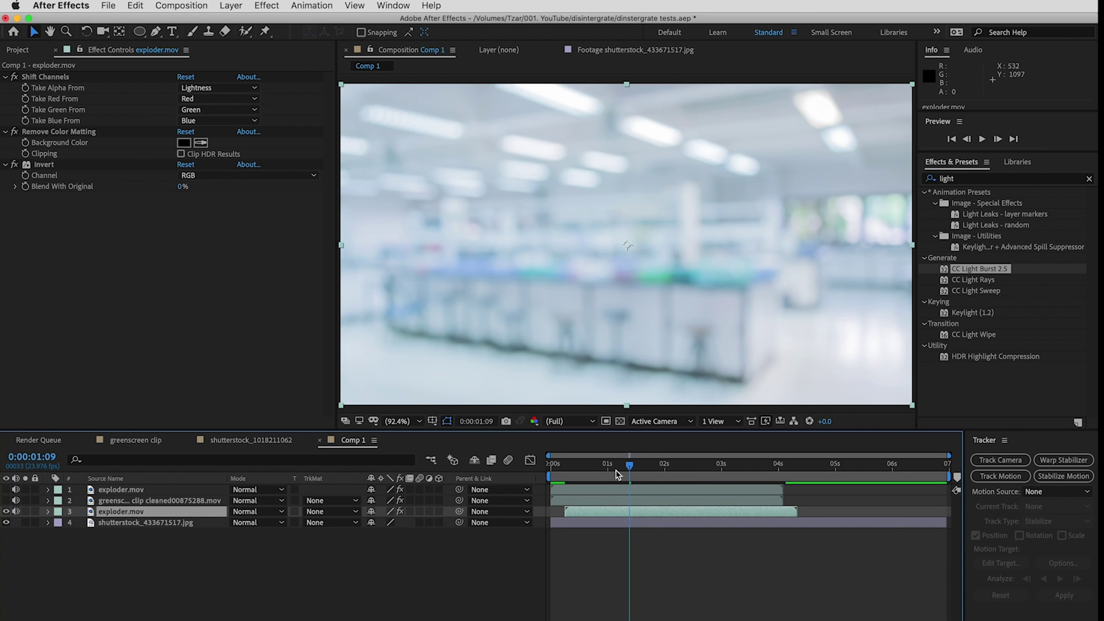
{"action": "left_click_drag", "start_coordinate": [627, 467], "coordinate": [699, 467]}
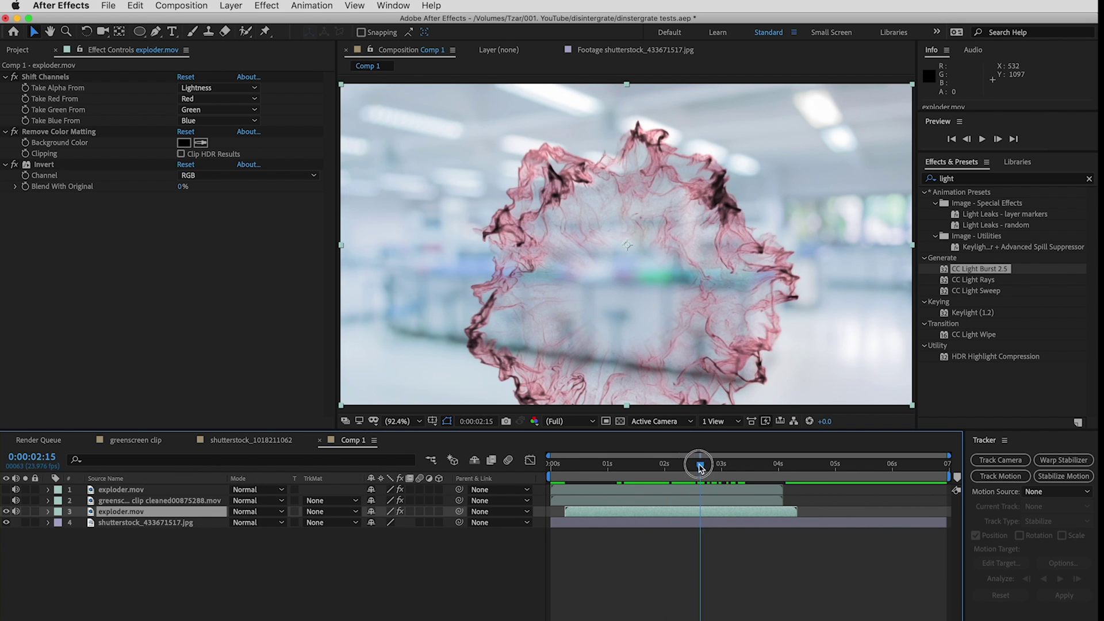